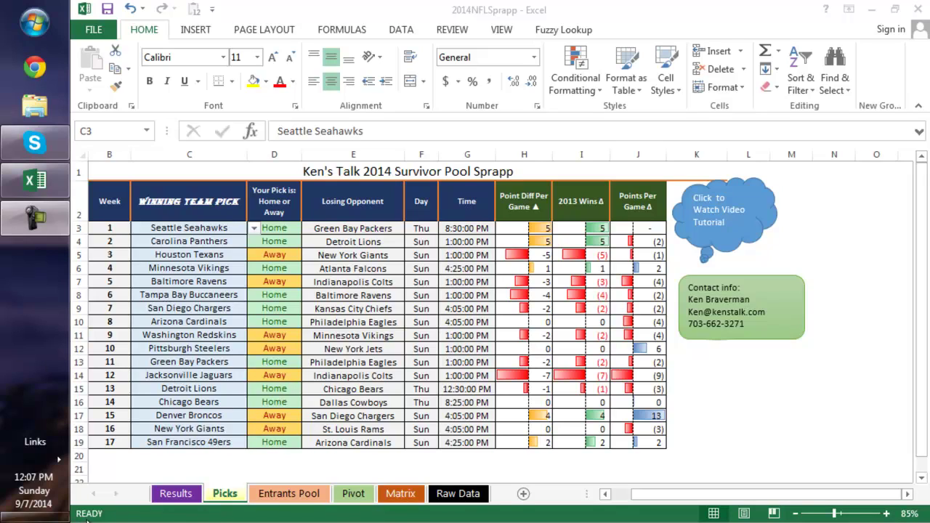
# Step: Move the Picks sheet ahead of the Results sheet
pyautogui.click(226, 500)
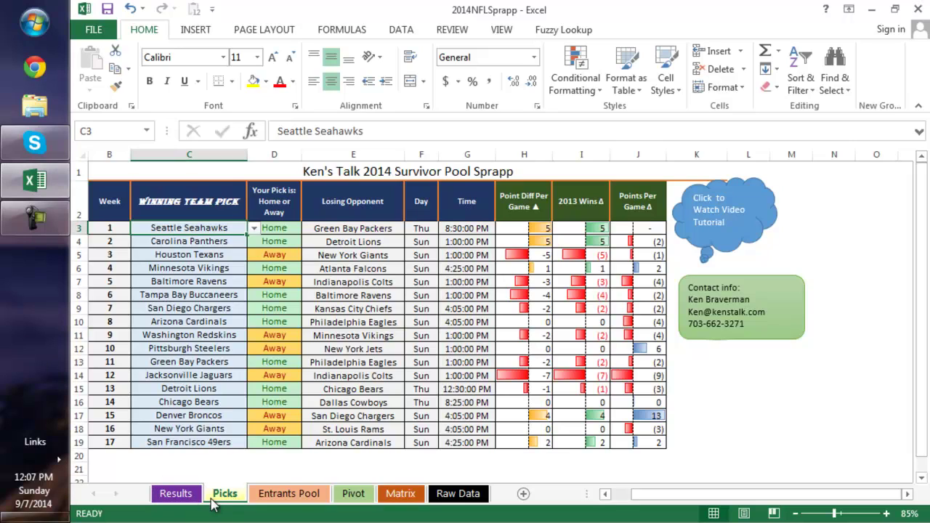
pyautogui.moveTo(204, 494); pyautogui.dragTo(168, 496)
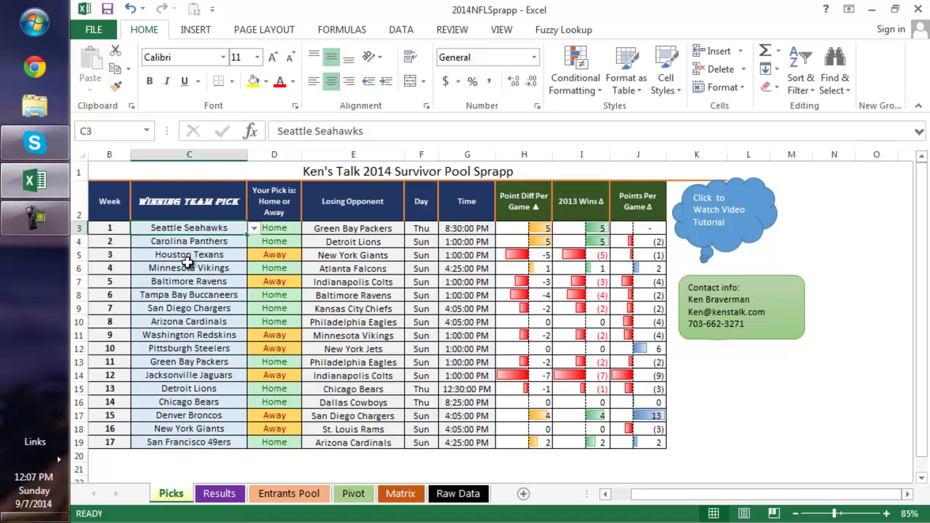
# Step: Review the weekly winning team picks, the losing opponent formula and the week 1 team choices on the Picks sheet
pyautogui.click(265, 268)
pyautogui.click(209, 281)
pyautogui.click(207, 231)
pyautogui.click(201, 308)
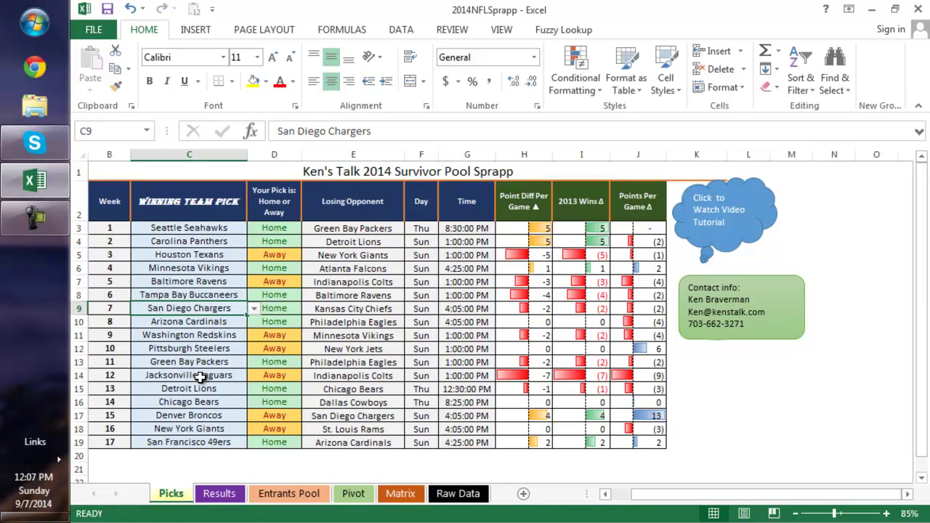
pyautogui.click(200, 375)
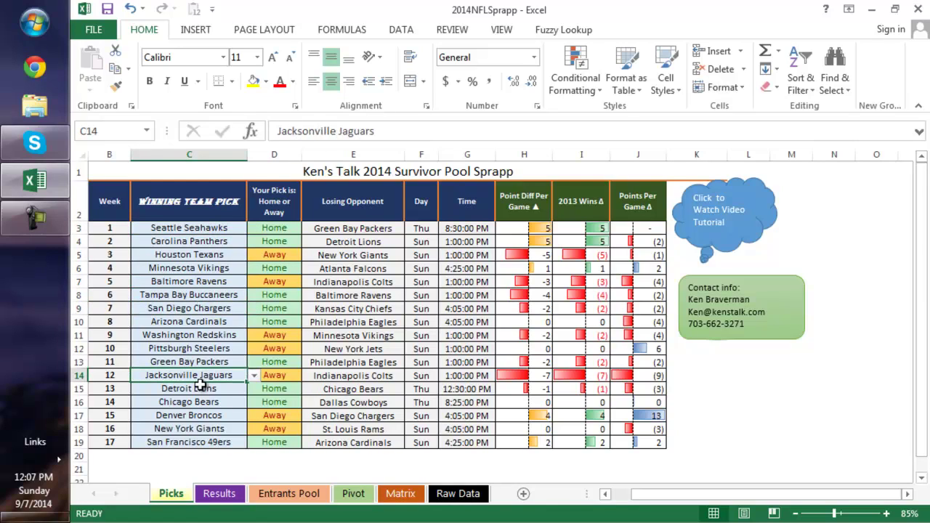
pyautogui.click(234, 229)
pyautogui.click(327, 229)
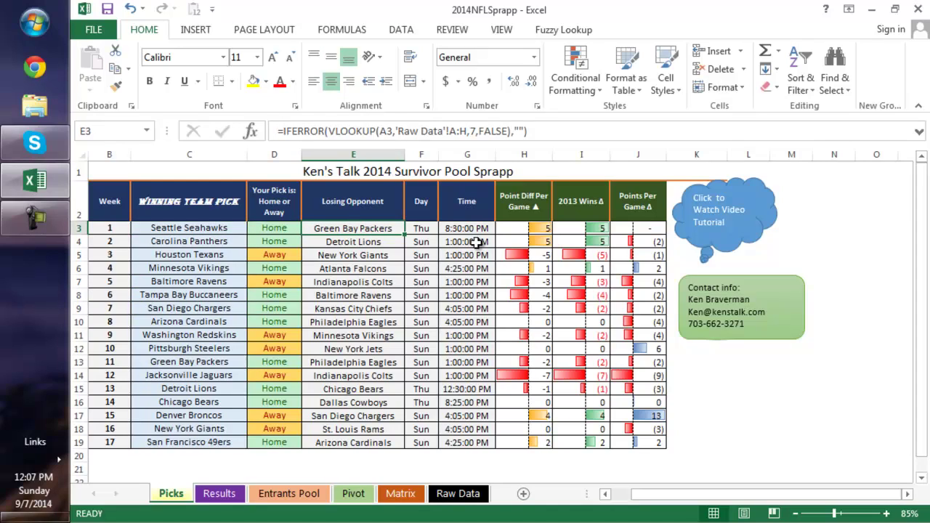
pyautogui.click(205, 229)
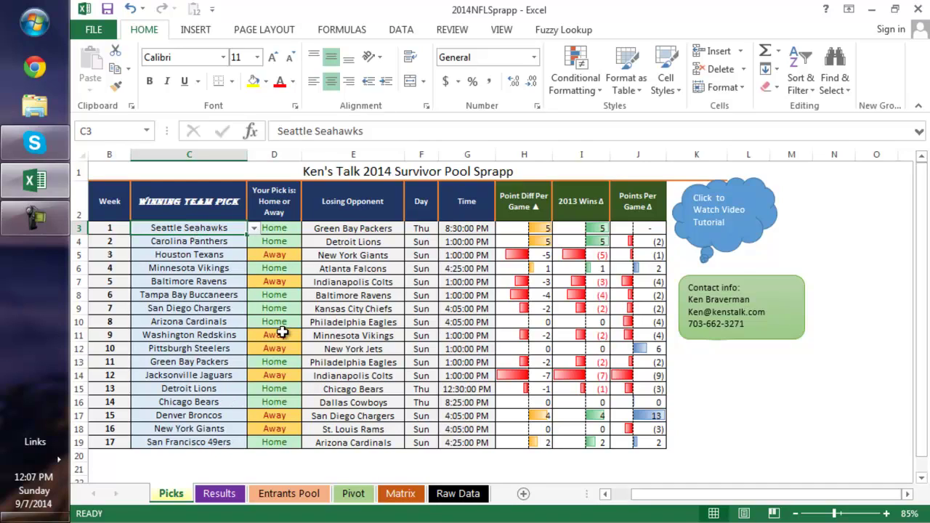
pyautogui.click(256, 228)
pyautogui.press('Escape')
# Step: Examine the point difference, 2013 wins and points per game formulas on the Pivot sheet
pyautogui.click(354, 494)
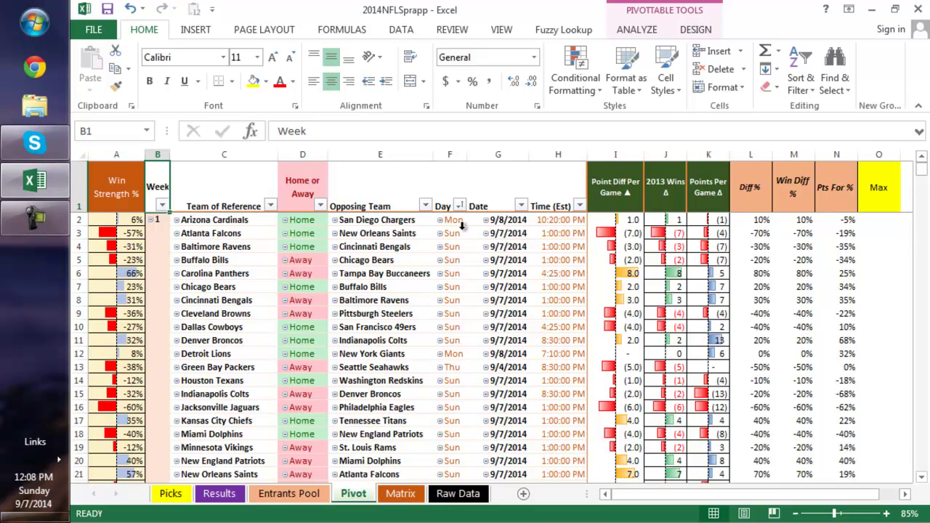
pyautogui.click(618, 234)
pyautogui.click(633, 220)
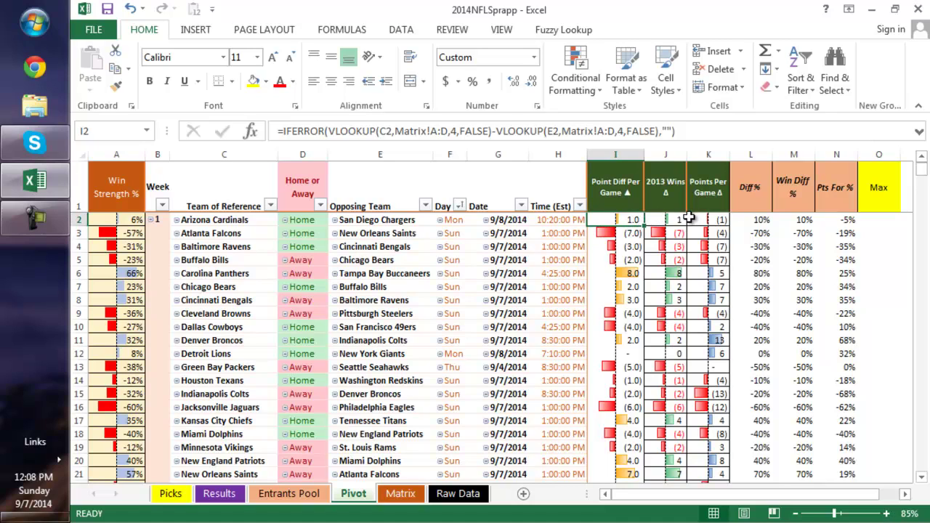
pyautogui.click(668, 221)
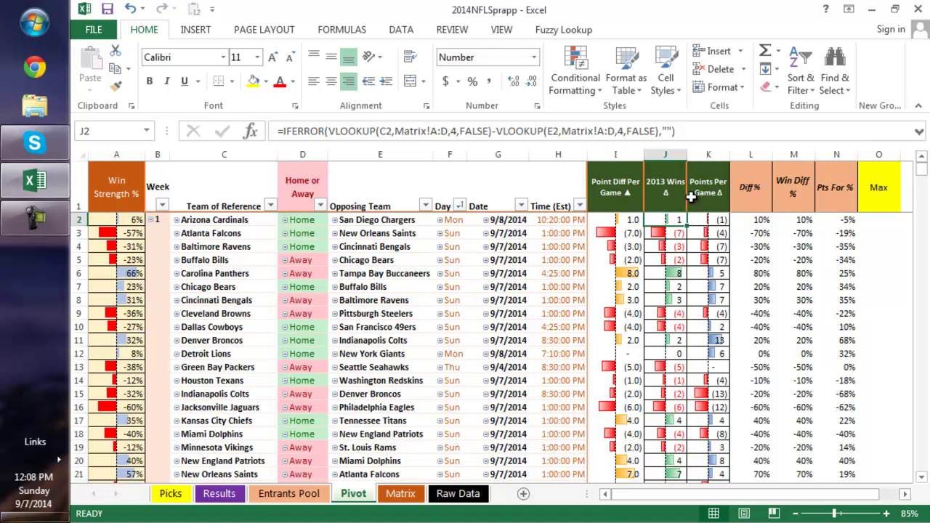
pyautogui.click(709, 221)
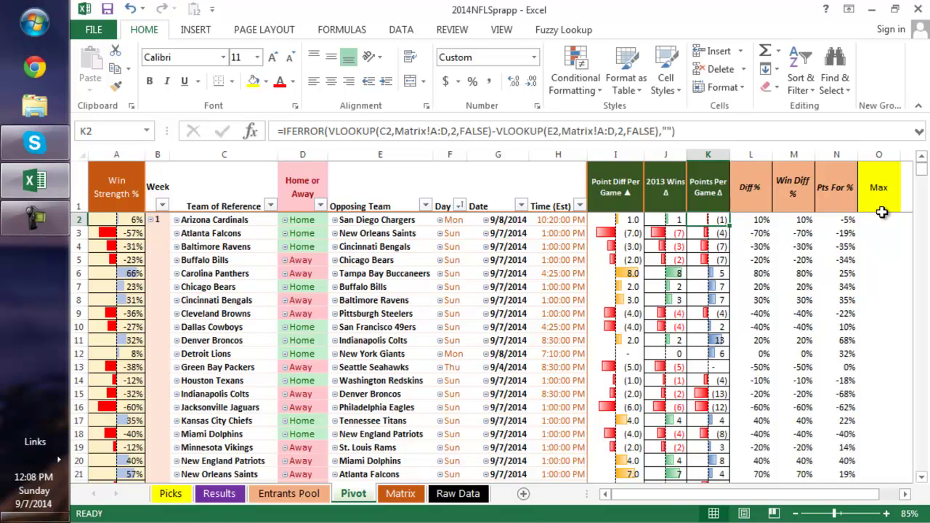
pyautogui.moveTo(875, 218); pyautogui.dragTo(874, 190)
pyautogui.click(689, 277)
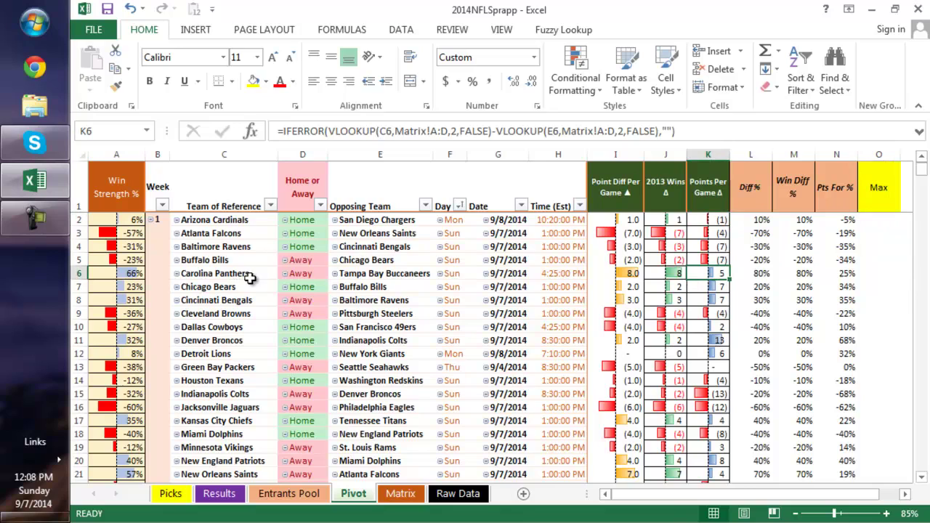
# Step: Filter the Pivot sheet's matchups to week 1 only and inspect the row marked Best
pyautogui.click(162, 207)
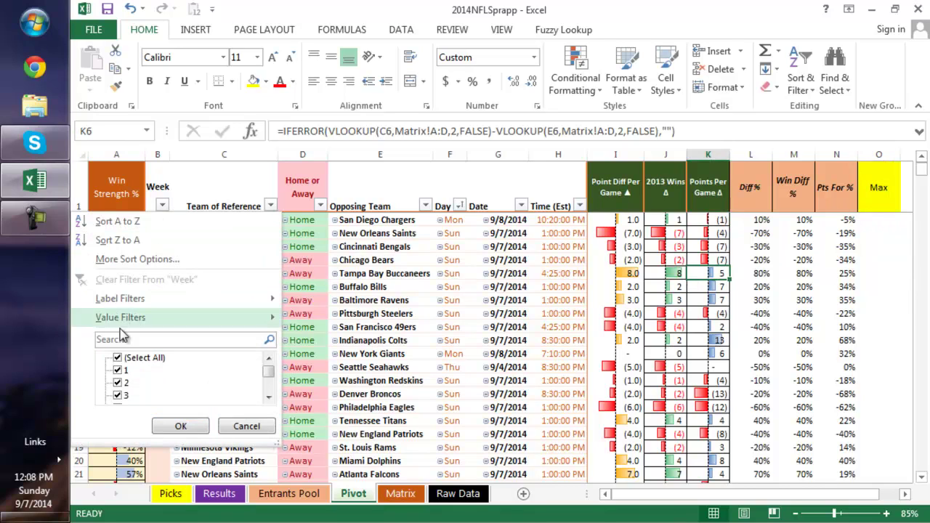
pyautogui.click(118, 359)
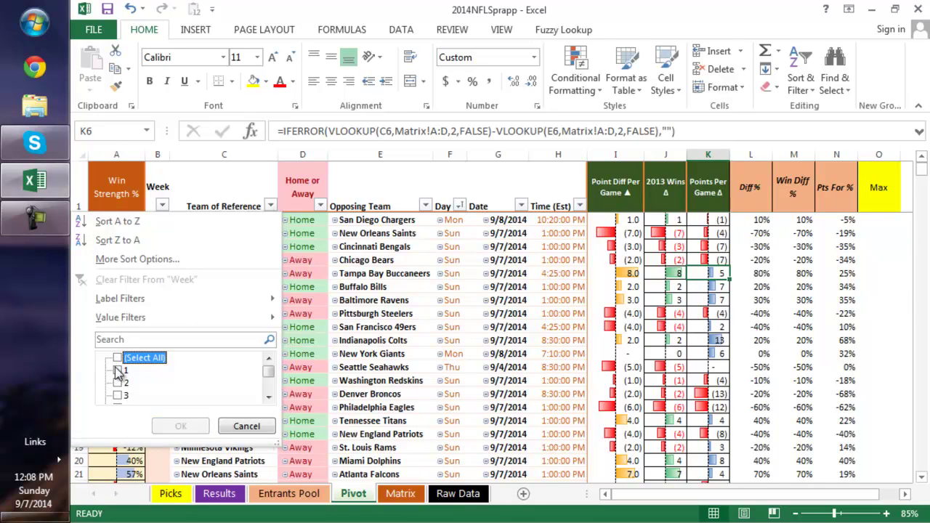
pyautogui.click(117, 370)
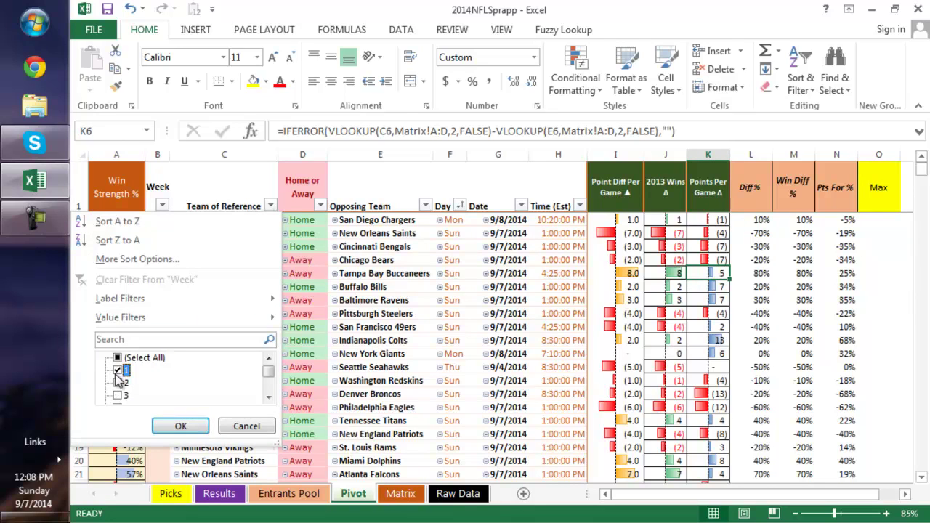
pyautogui.click(179, 427)
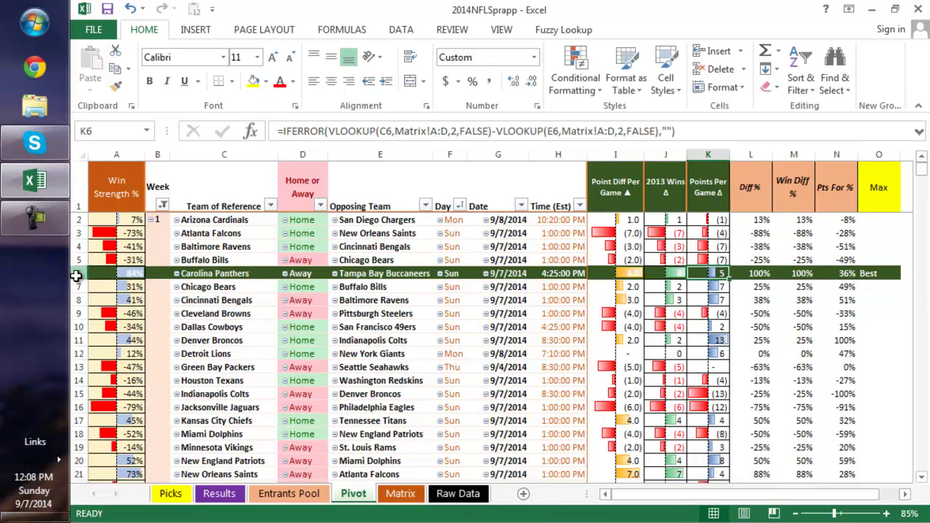
pyautogui.click(77, 274)
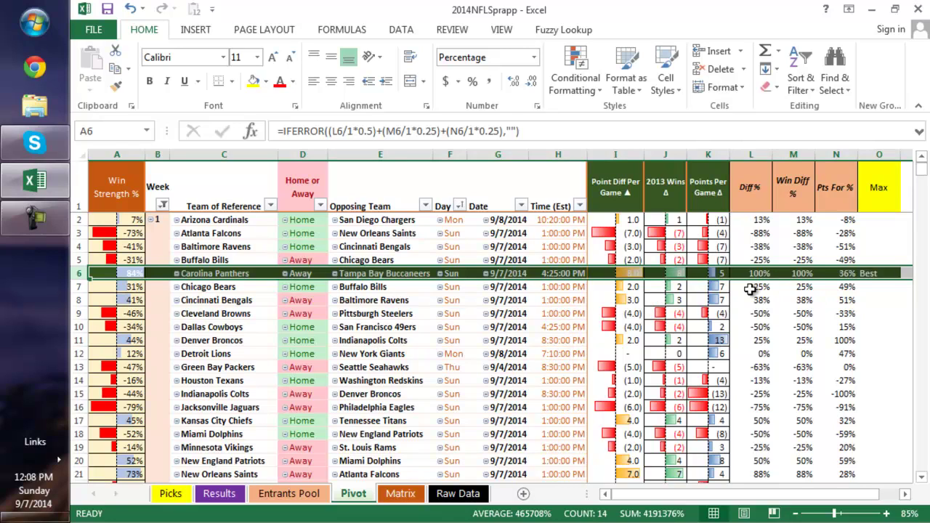
pyautogui.click(697, 341)
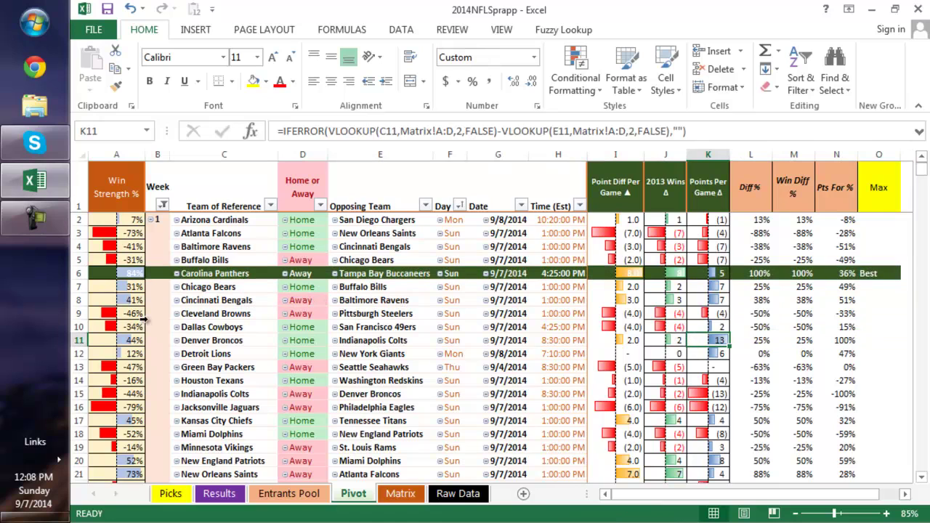
# Step: Set the week 1 winning team pick on the Picks sheet to Carolina Panthers and check it against the week 2 pick
pyautogui.click(180, 495)
pyautogui.click(254, 228)
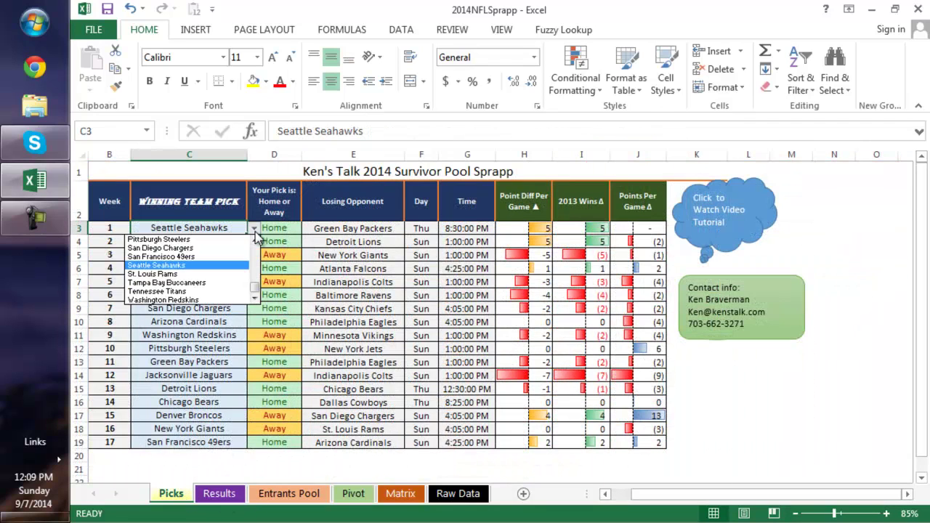
pyautogui.click(256, 265)
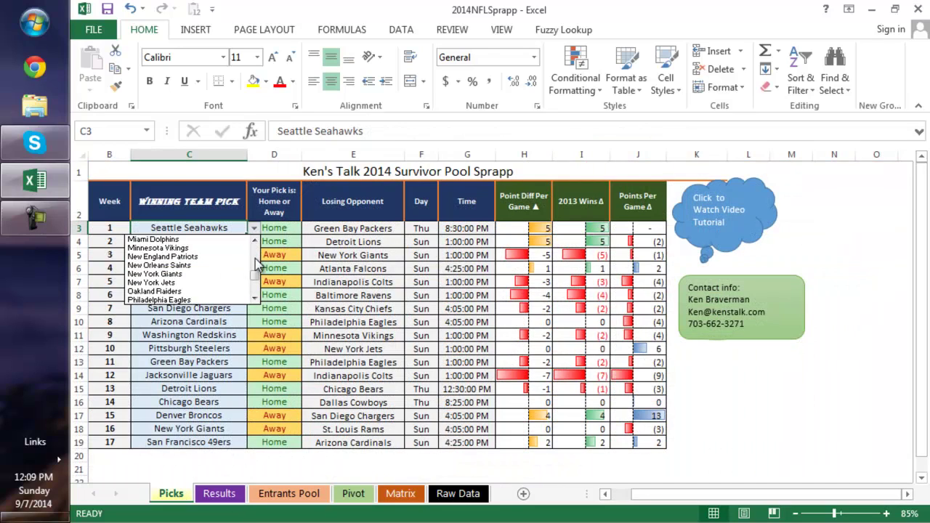
pyautogui.click(255, 265)
pyautogui.click(255, 247)
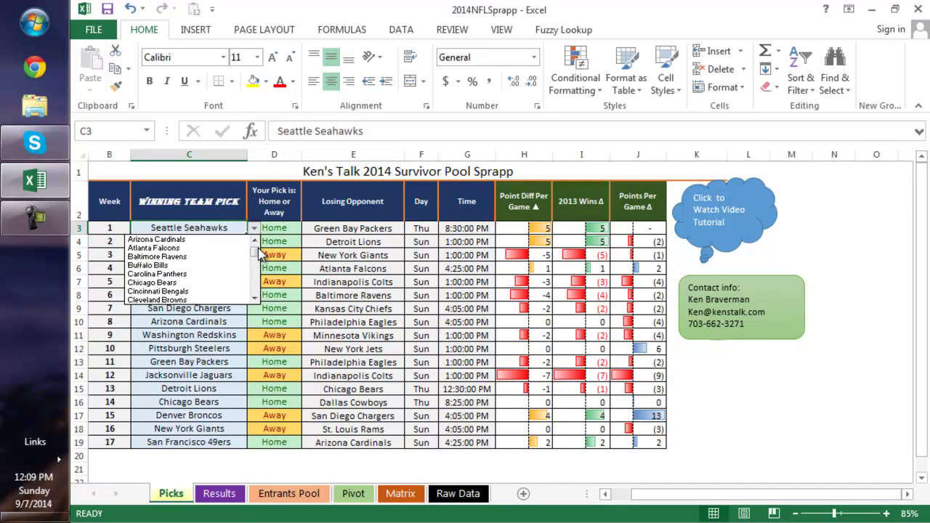
pyautogui.click(164, 274)
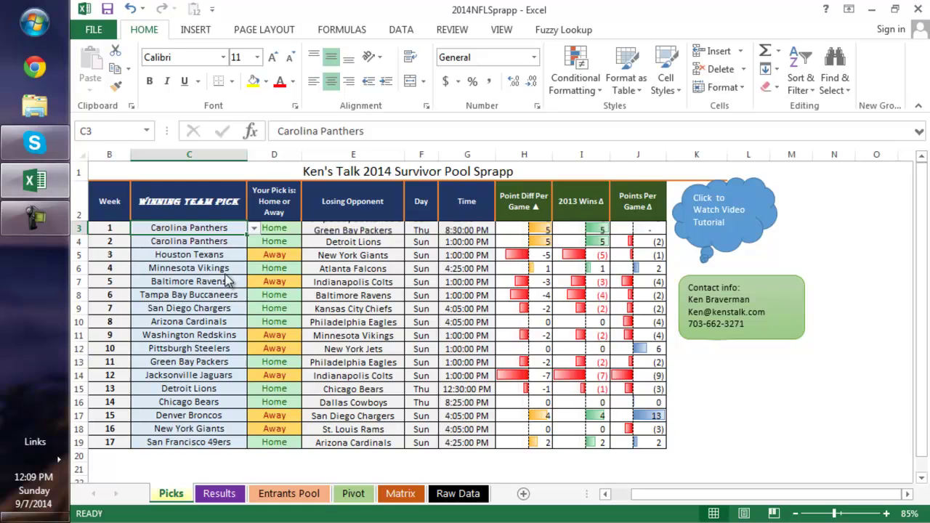
pyautogui.click(237, 322)
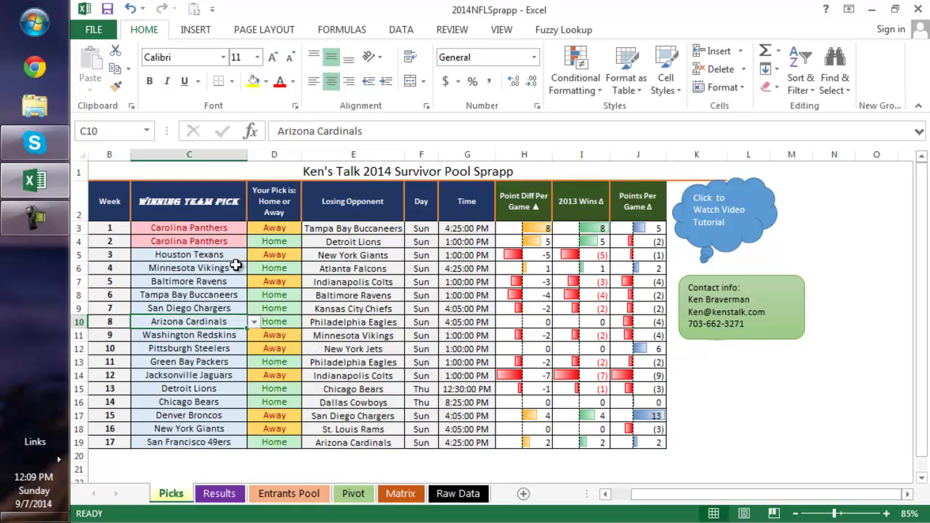
pyautogui.click(220, 242)
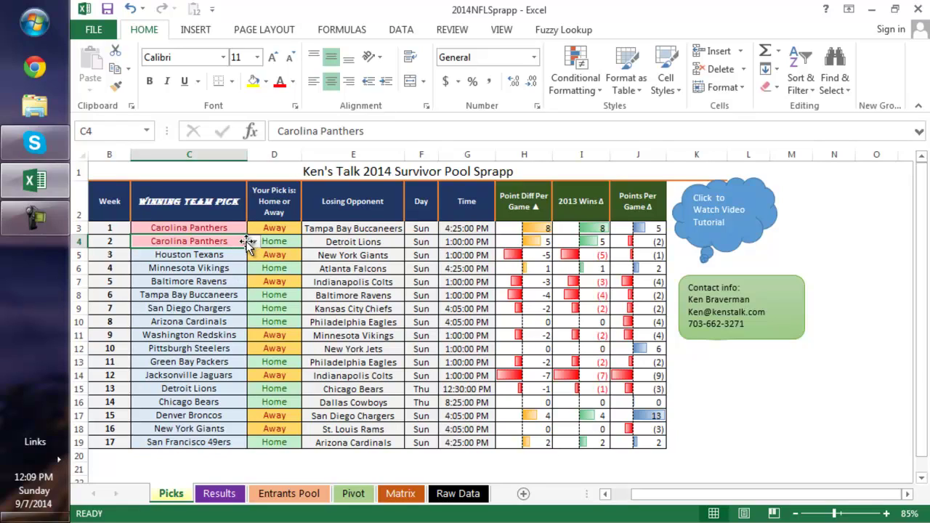
# Step: Filter the Pivot sheet's matchups to week 2 only and inspect the row marked Best
pyautogui.click(356, 493)
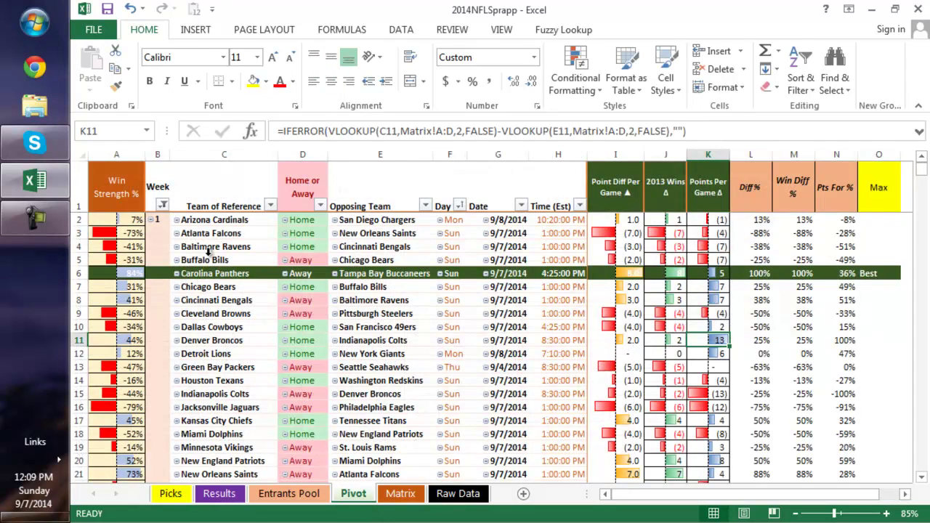
pyautogui.click(163, 208)
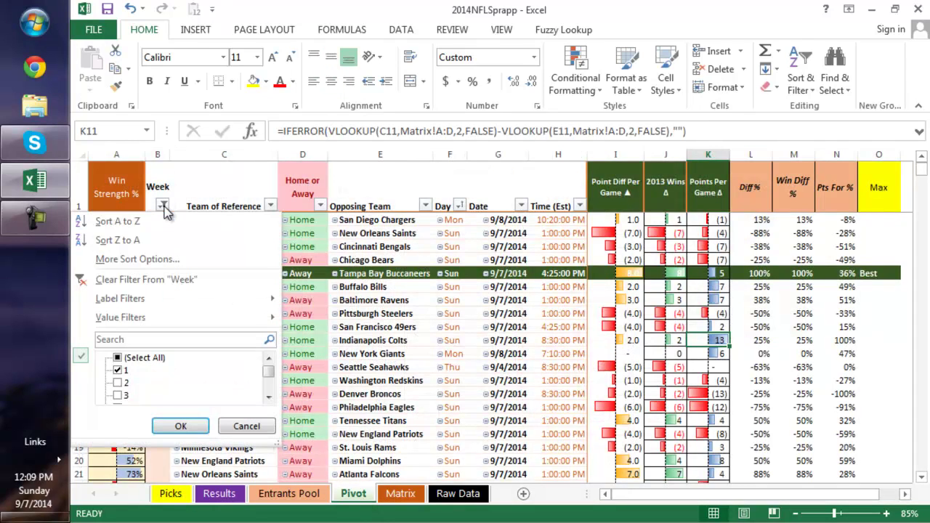
pyautogui.click(117, 357)
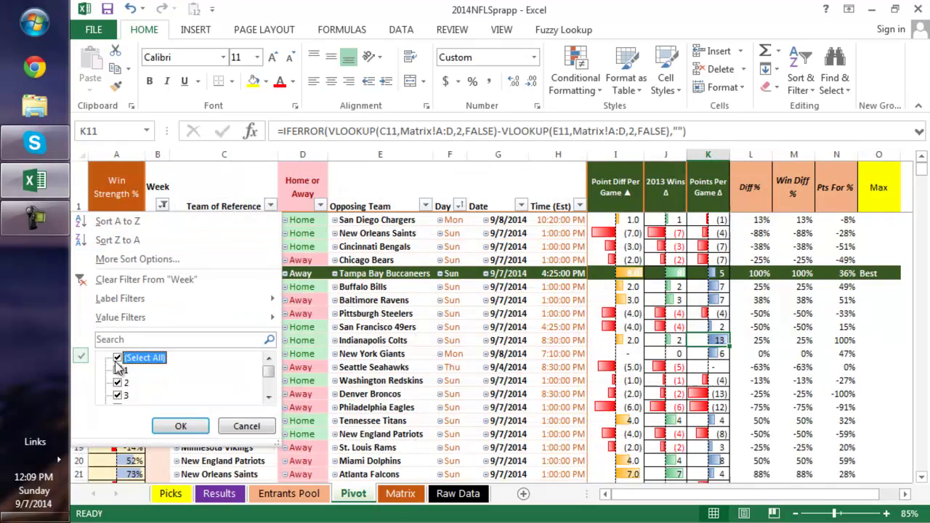
pyautogui.click(117, 359)
pyautogui.click(117, 371)
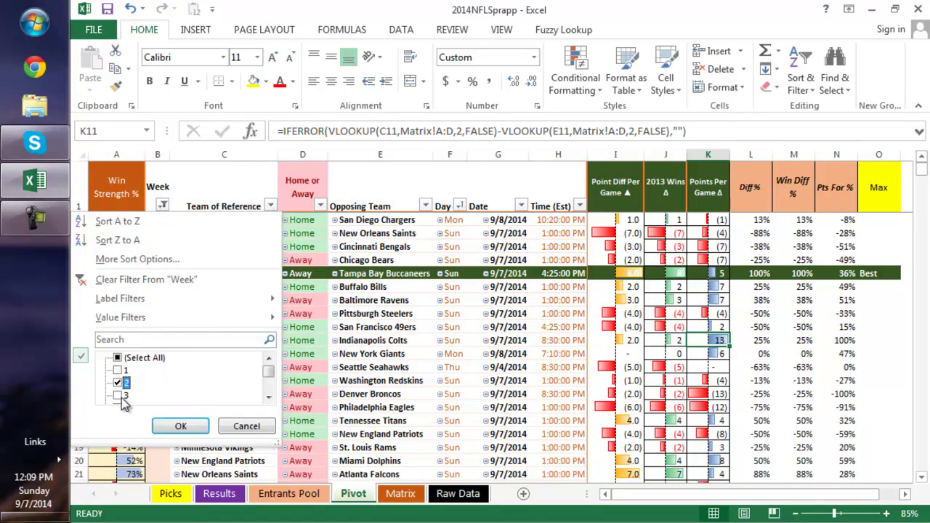
pyautogui.click(175, 426)
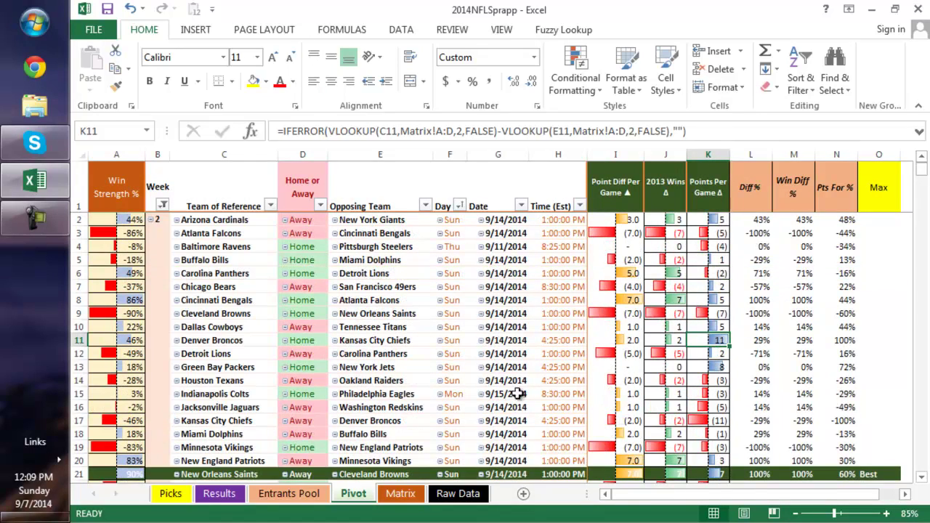
pyautogui.scroll(-3, 480, 417)
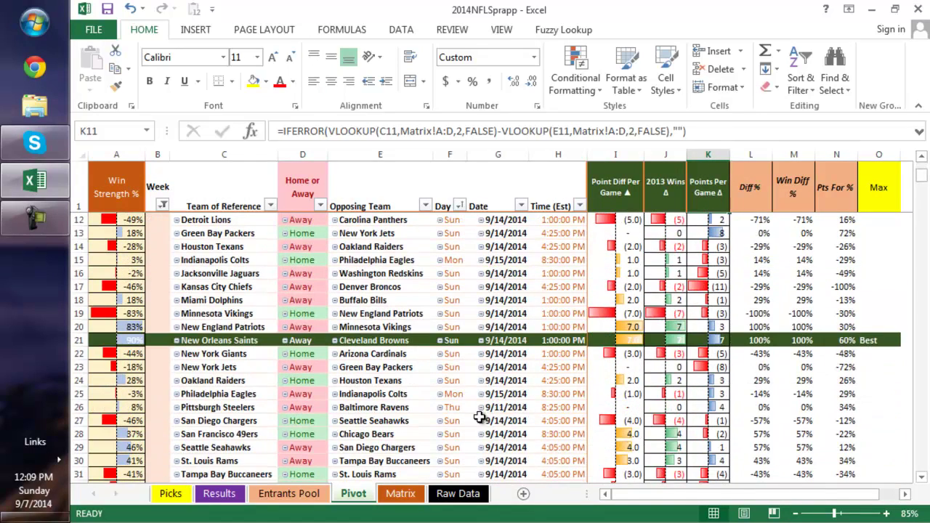
pyautogui.click(78, 340)
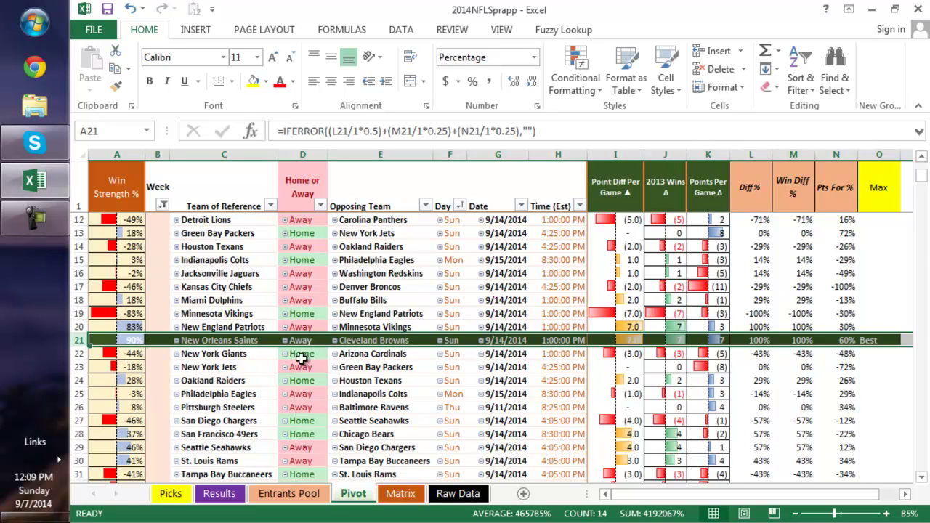
pyautogui.click(231, 369)
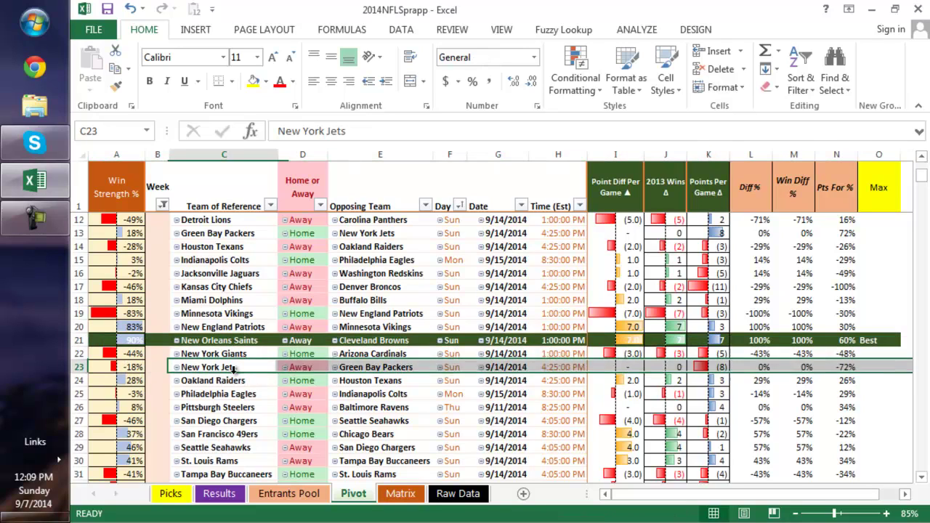
pyautogui.click(69, 340)
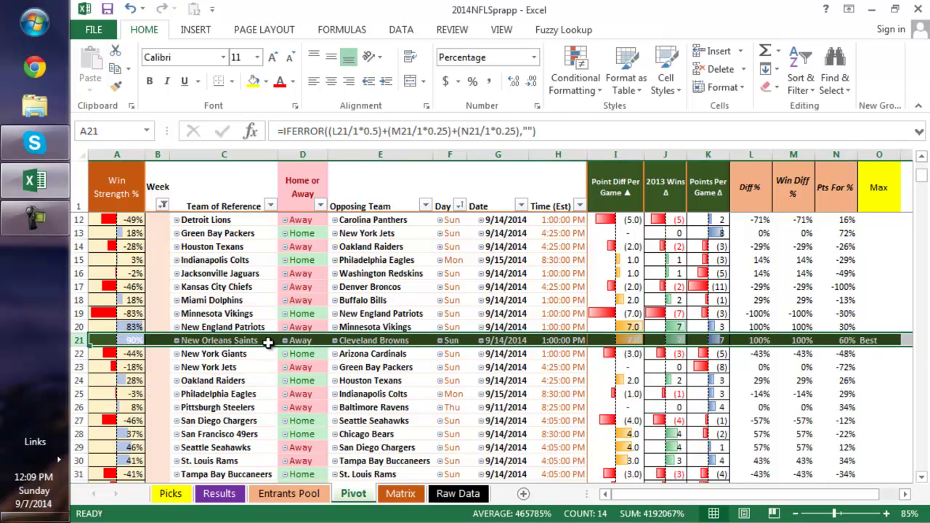
# Step: Set the week 2 winning team pick on the Picks sheet to New Orleans Saints and check it against the neighbouring picks
pyautogui.click(172, 494)
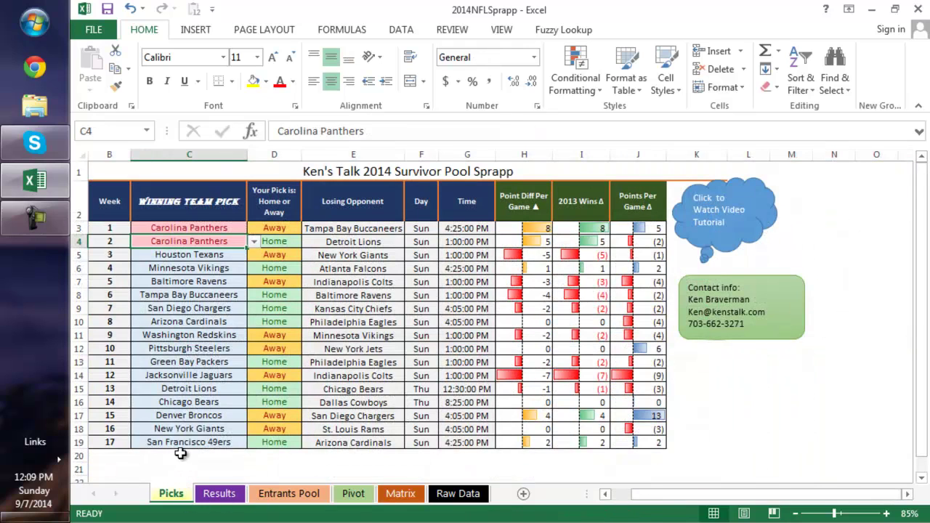
pyautogui.click(253, 242)
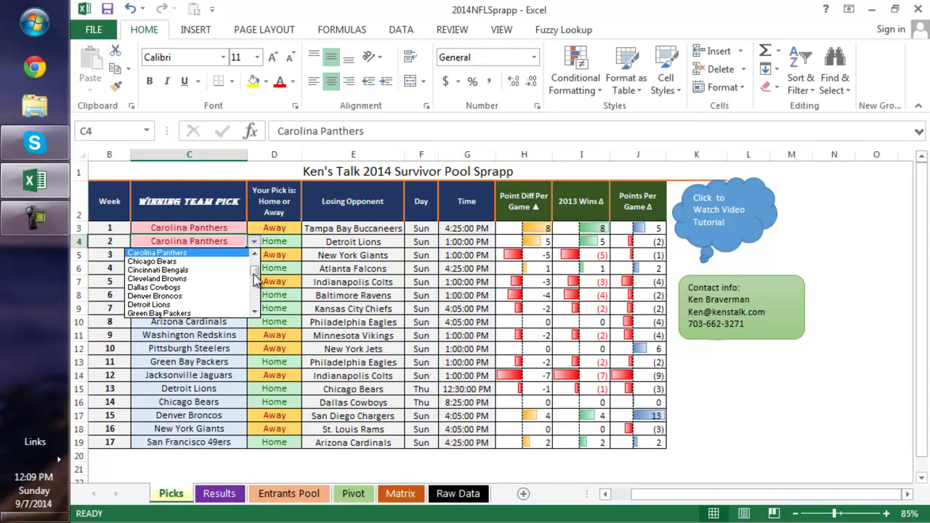
pyautogui.moveTo(257, 274); pyautogui.dragTo(256, 292)
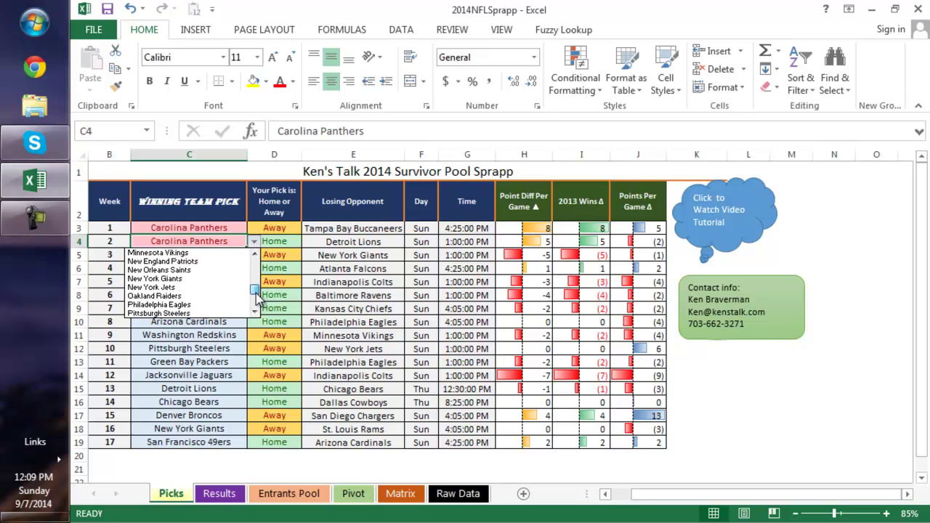
pyautogui.click(231, 271)
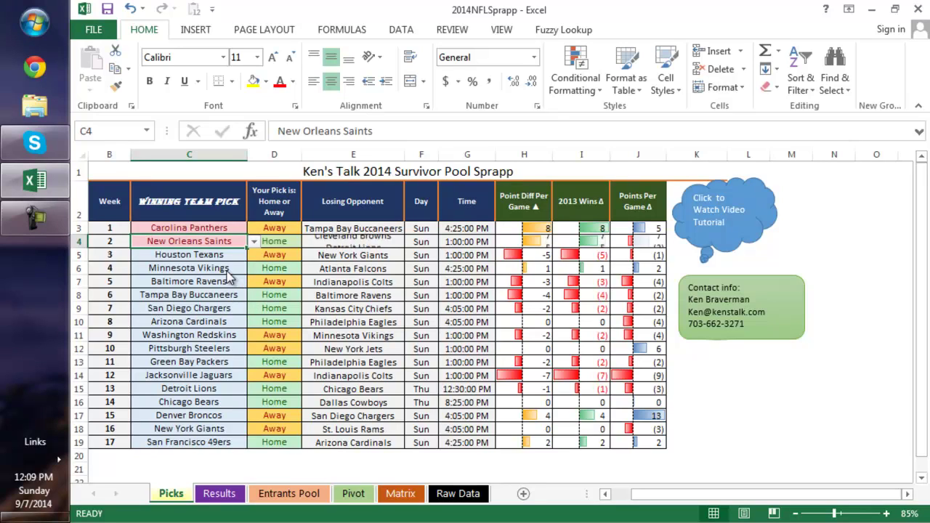
pyautogui.click(191, 289)
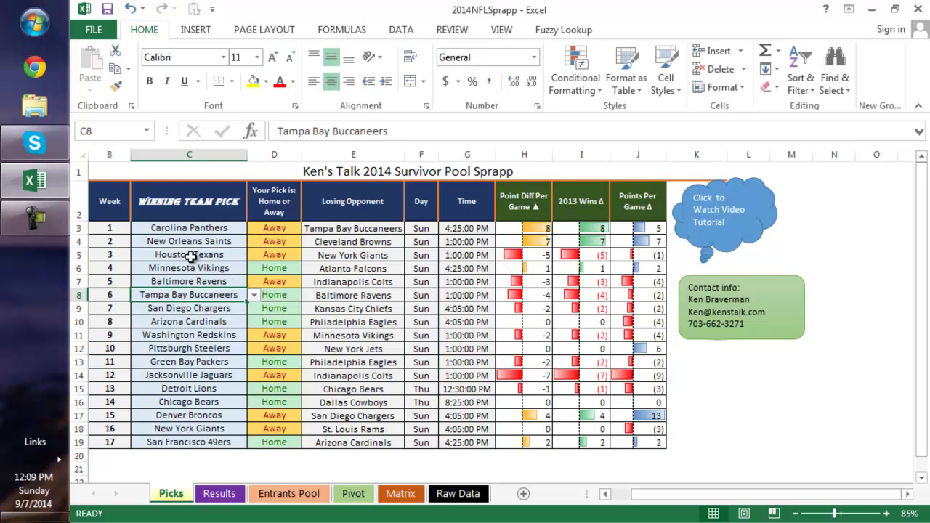
pyautogui.moveTo(201, 252); pyautogui.dragTo(198, 242)
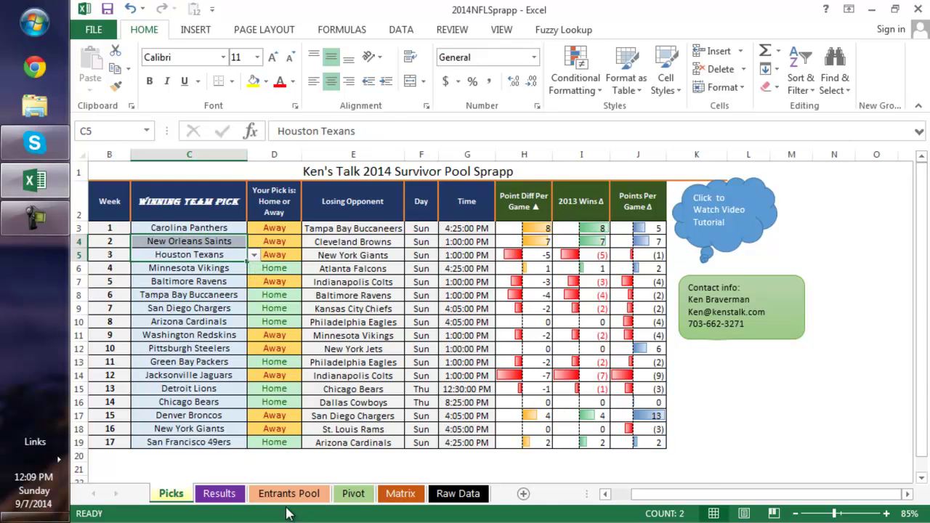
# Step: Examine the point difference, 2013 wins and points per game columns for the week 2 matchups on the Pivot sheet
pyautogui.click(353, 494)
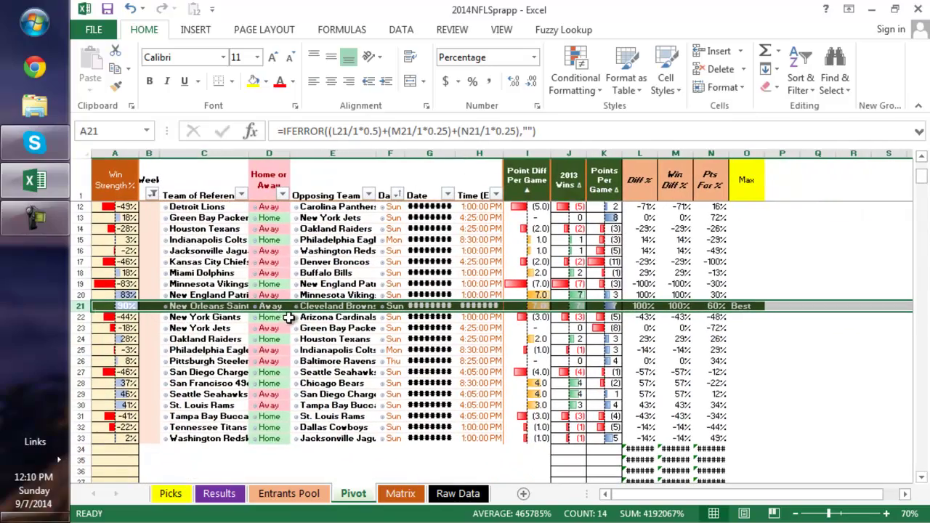
pyautogui.scroll(1, 347, 339)
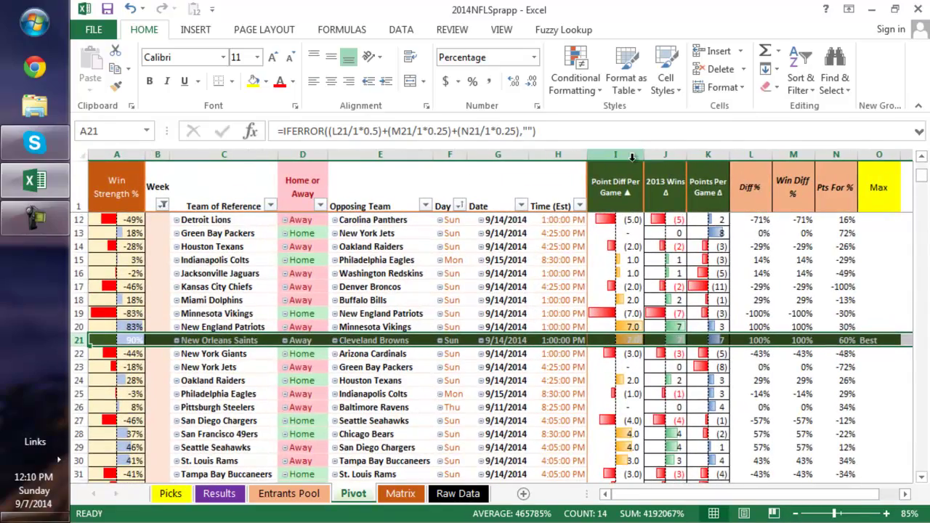
pyautogui.moveTo(633, 156); pyautogui.dragTo(706, 154)
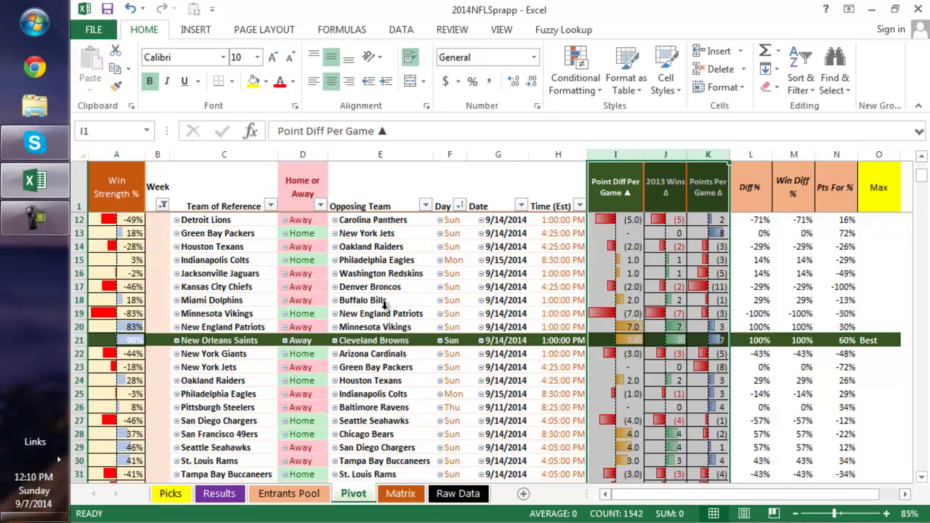
pyautogui.scroll(-3, 480, 318)
pyautogui.scroll(5, 304, 384)
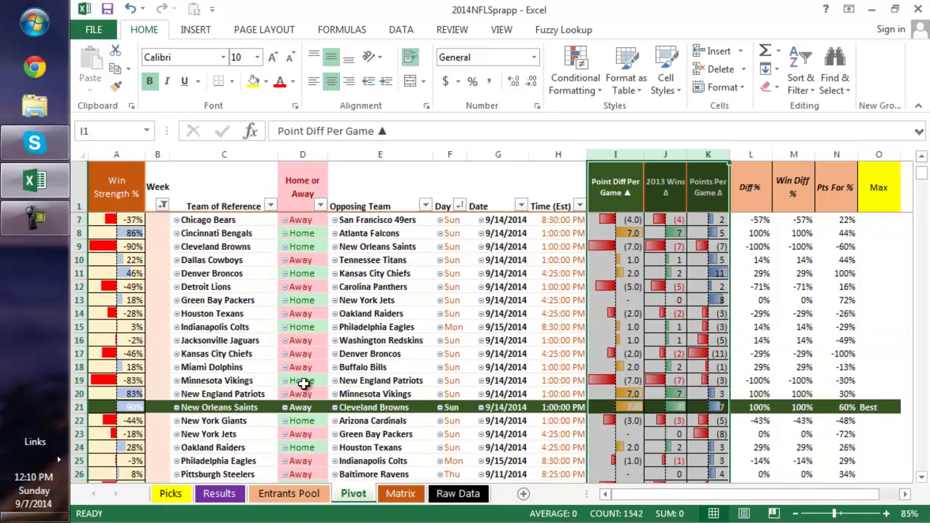
# Step: Review the winning team picks for weeks 1 to 17 and their losing opponents on the Picks sheet
pyautogui.click(183, 498)
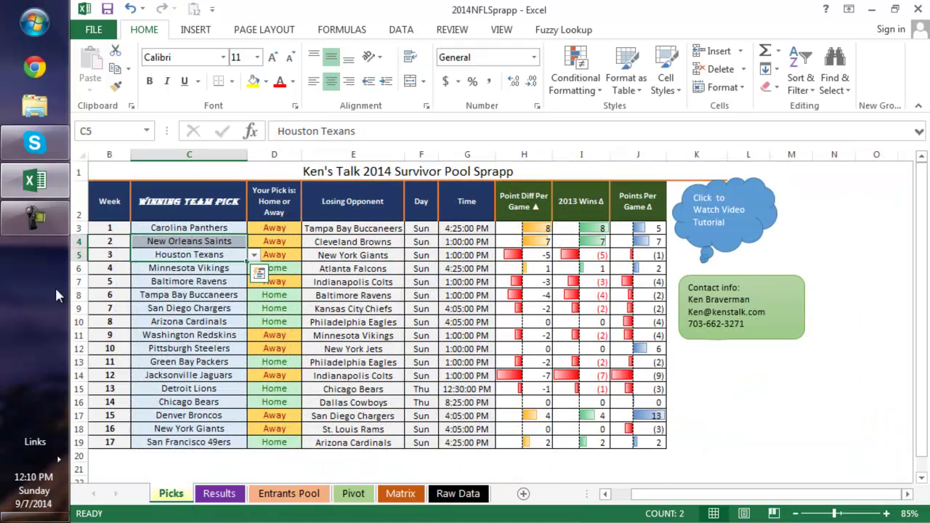
pyautogui.click(38, 233)
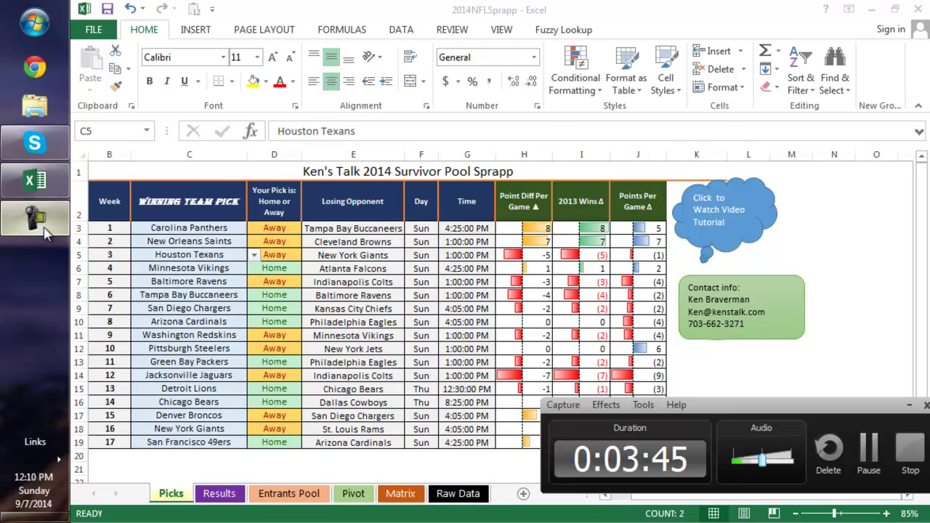
pyautogui.click(37, 230)
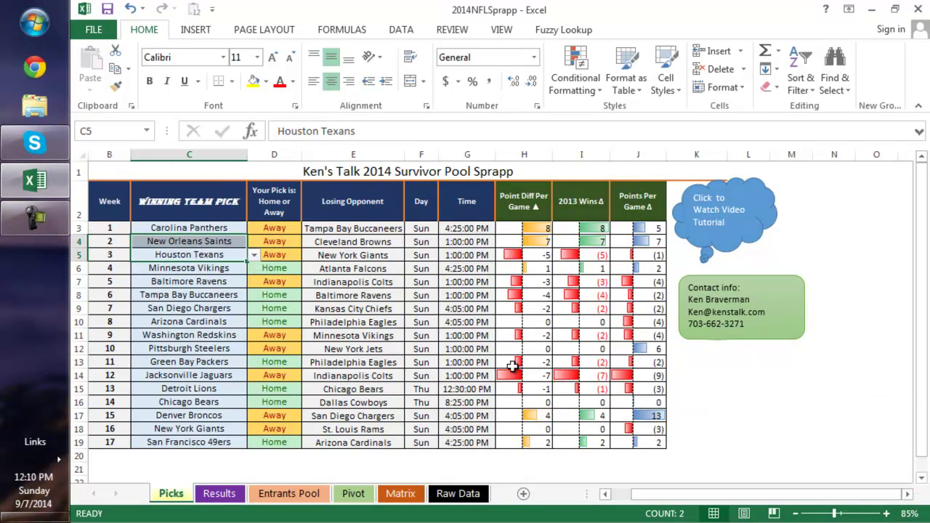
pyautogui.click(359, 325)
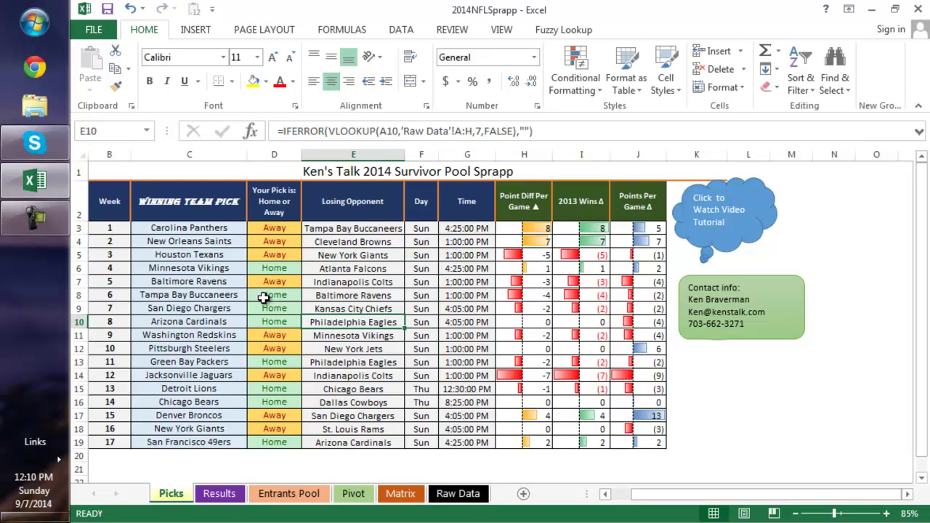
pyautogui.click(397, 296)
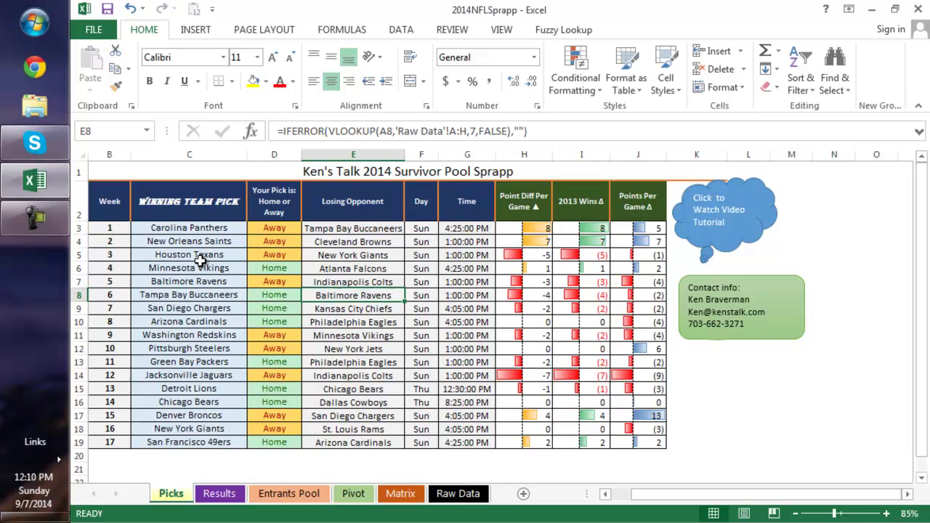
pyautogui.moveTo(116, 207); pyautogui.dragTo(191, 441)
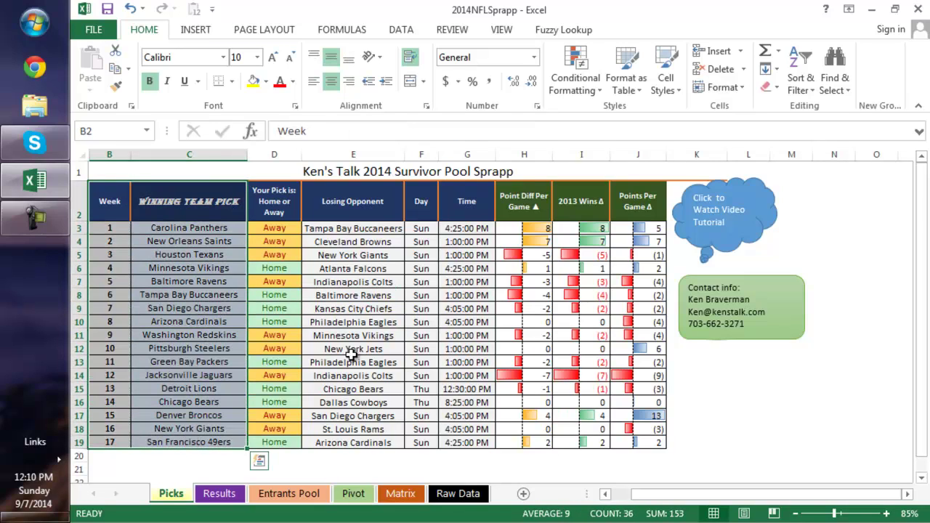
pyautogui.click(226, 258)
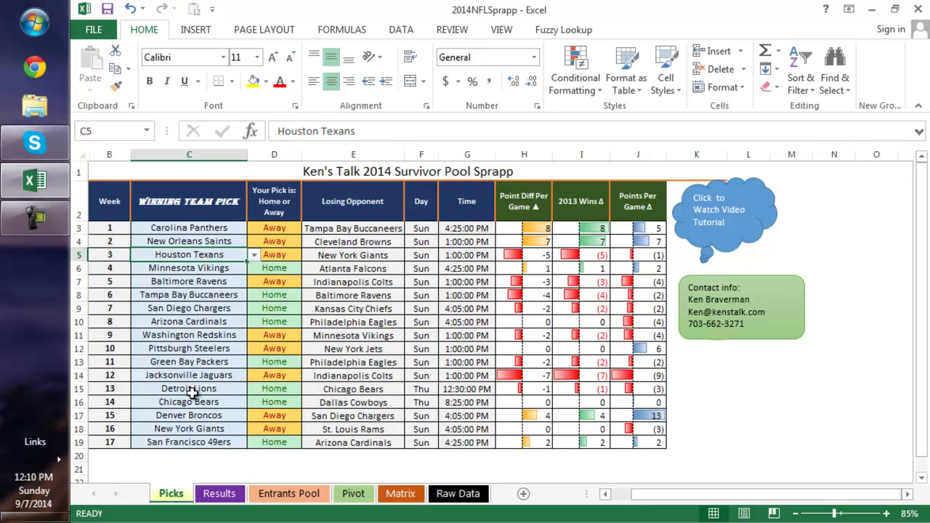
# Step: Examine the weekly winning team picks of entries 1 and 2 on the Entrants Pool sheet
pyautogui.click(273, 494)
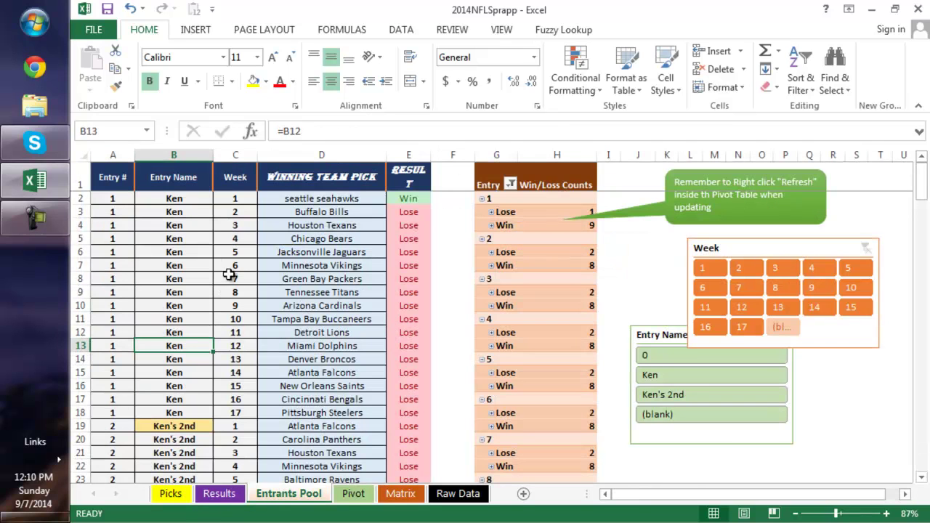
pyautogui.click(286, 202)
pyautogui.moveTo(286, 202); pyautogui.dragTo(256, 400)
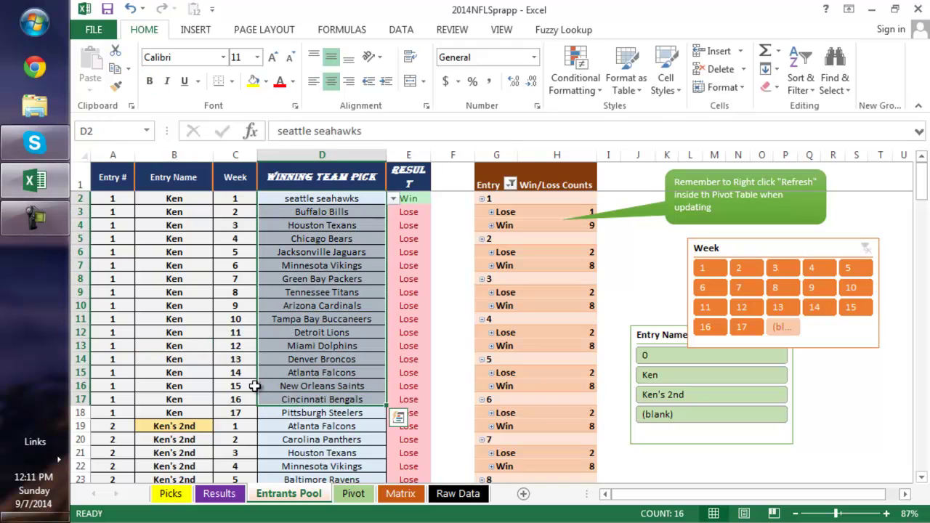
pyautogui.click(175, 426)
pyautogui.scroll(-3, 422, 294)
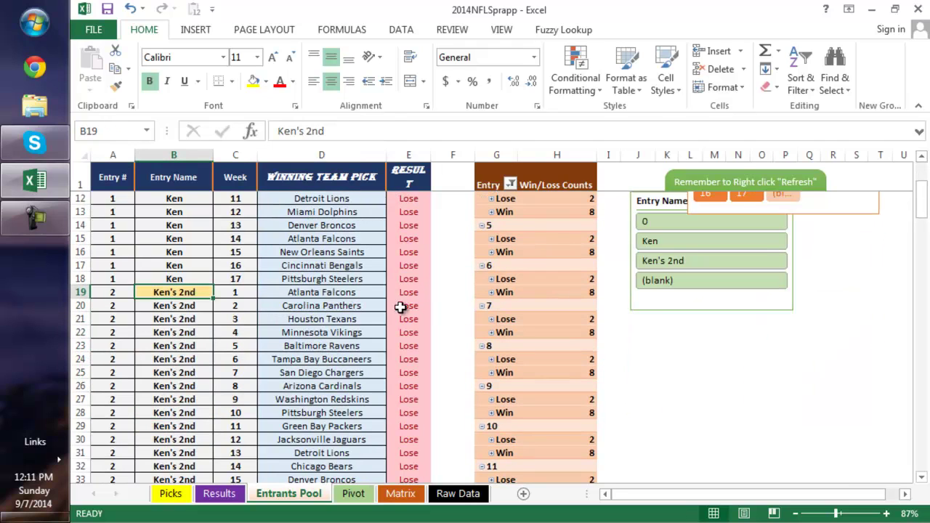
pyautogui.scroll(3, 400, 303)
pyautogui.moveTo(294, 201); pyautogui.dragTo(309, 372)
# Step: Copy all 17 winning team picks from the Picks sheet into entry 3 on the Entrants Pool sheet, starting at cell D36
pyautogui.click(160, 488)
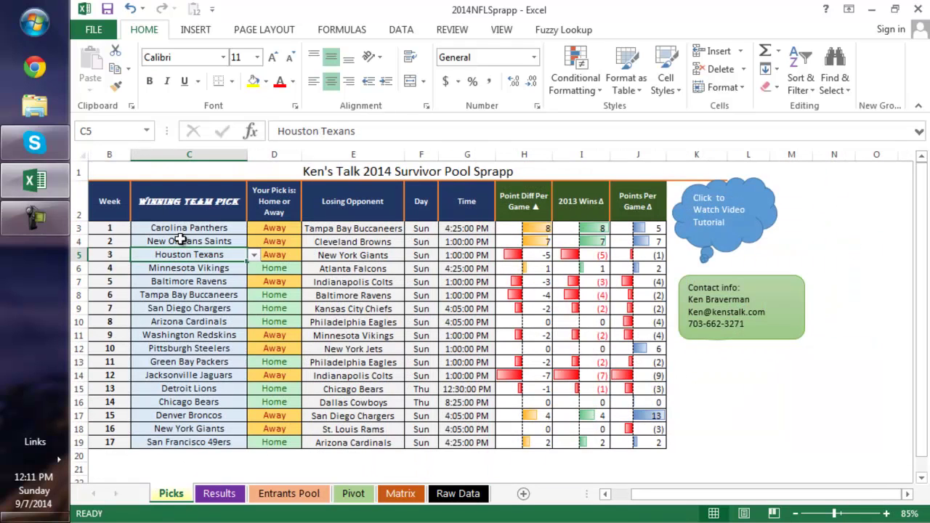
pyautogui.moveTo(186, 228); pyautogui.dragTo(212, 433)
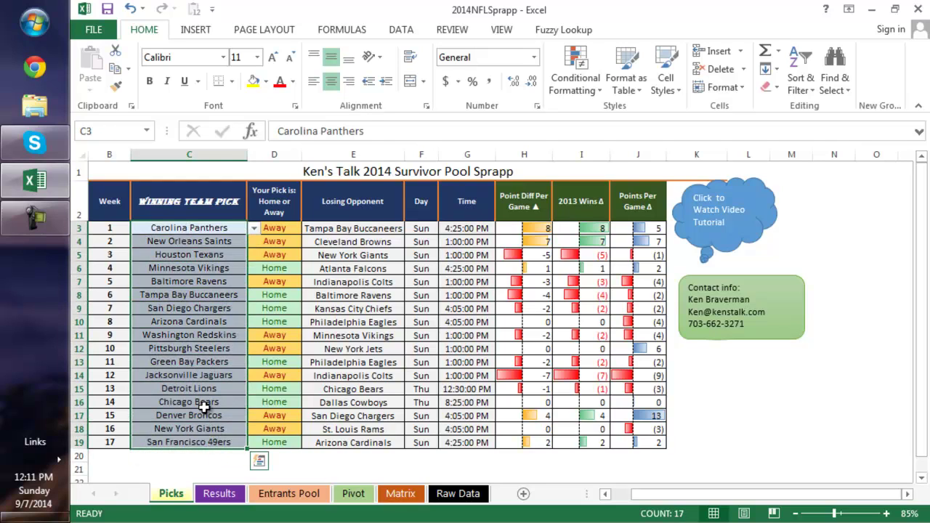
pyautogui.rightClick(204, 407)
pyautogui.click(241, 120)
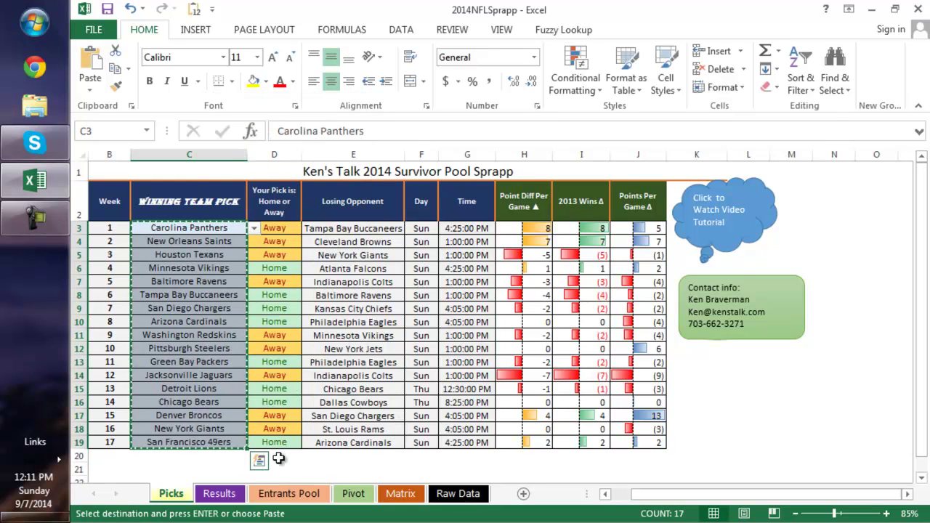
pyautogui.click(305, 494)
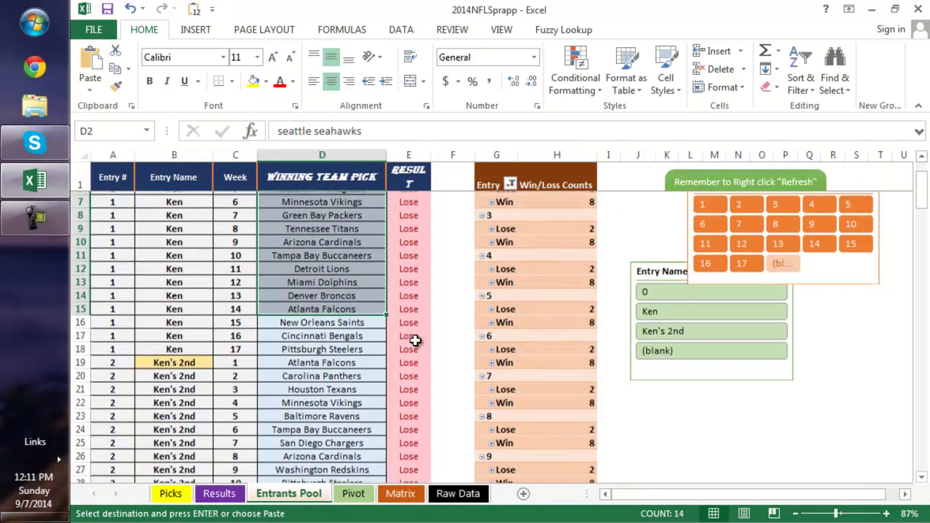
pyautogui.scroll(-8, 322, 332)
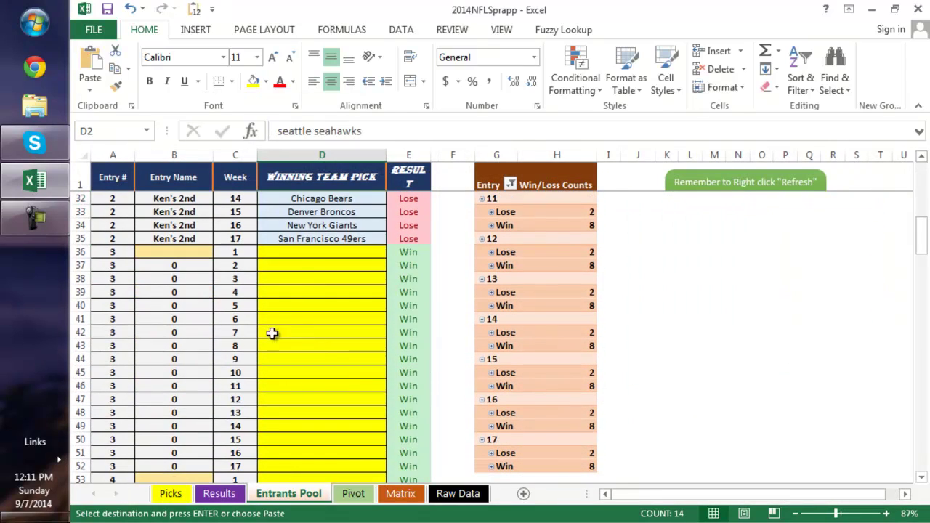
pyautogui.click(297, 254)
pyautogui.rightClick(297, 254)
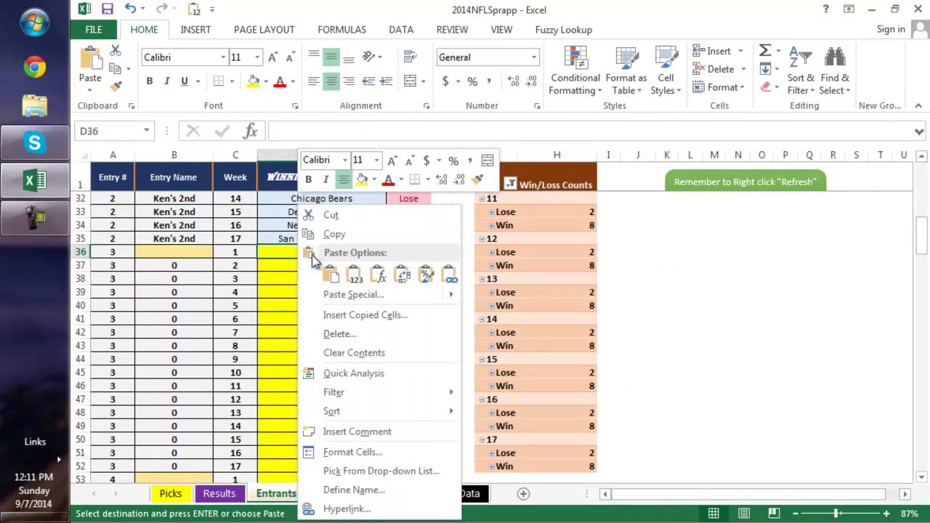
pyautogui.click(331, 274)
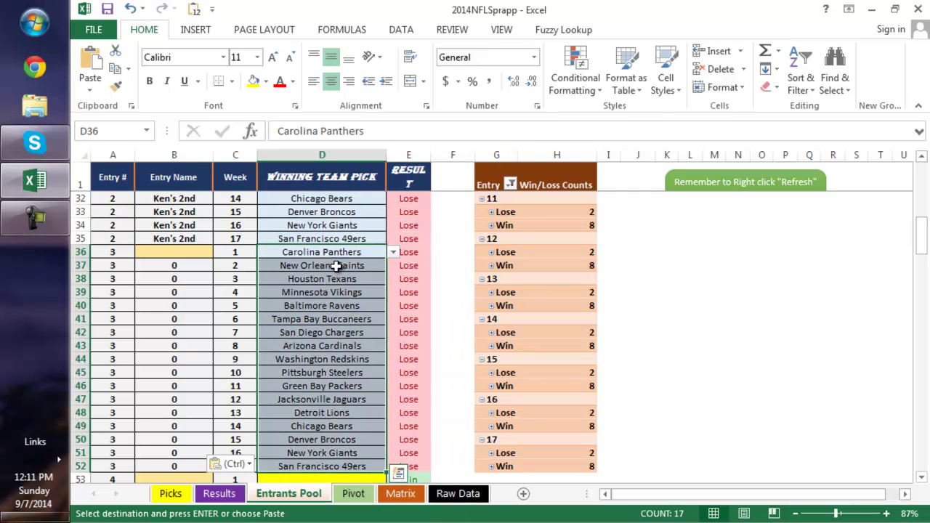
pyautogui.scroll(-2, 291, 270)
pyautogui.scroll(2, 311, 326)
# Step: Name entry 3 "More Educated Guess" in cell B36 and autofit the Entry Name column to show the full name
pyautogui.click(192, 252)
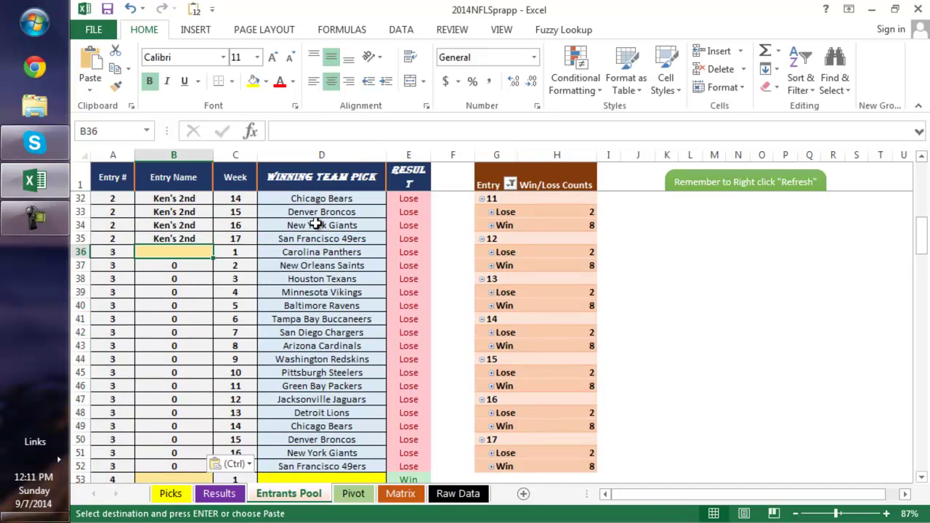
pyautogui.write('More')
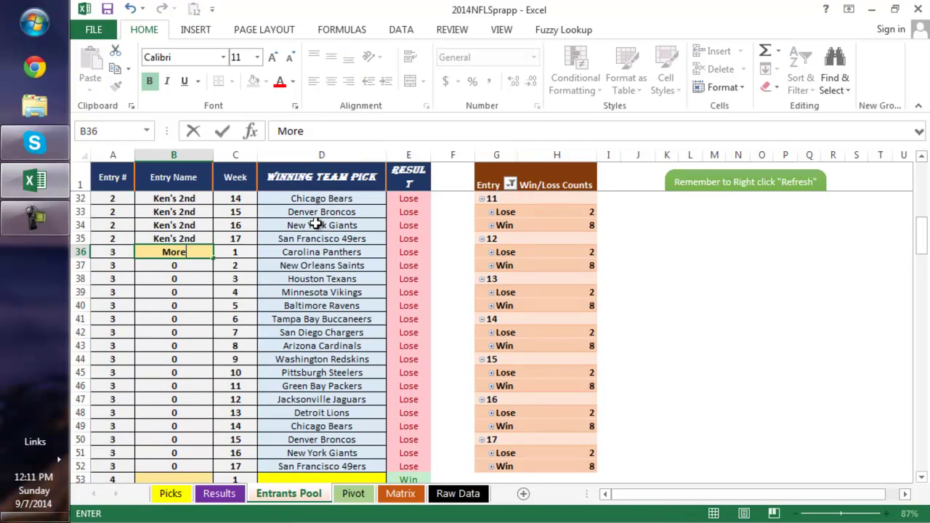
pyautogui.write(' Educated Guess')
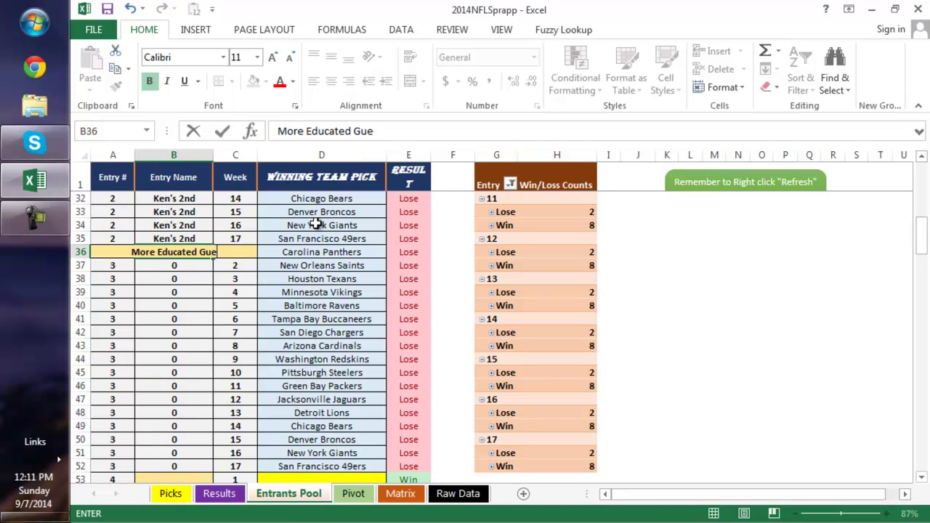
pyautogui.press('Return')
pyautogui.press('Right')
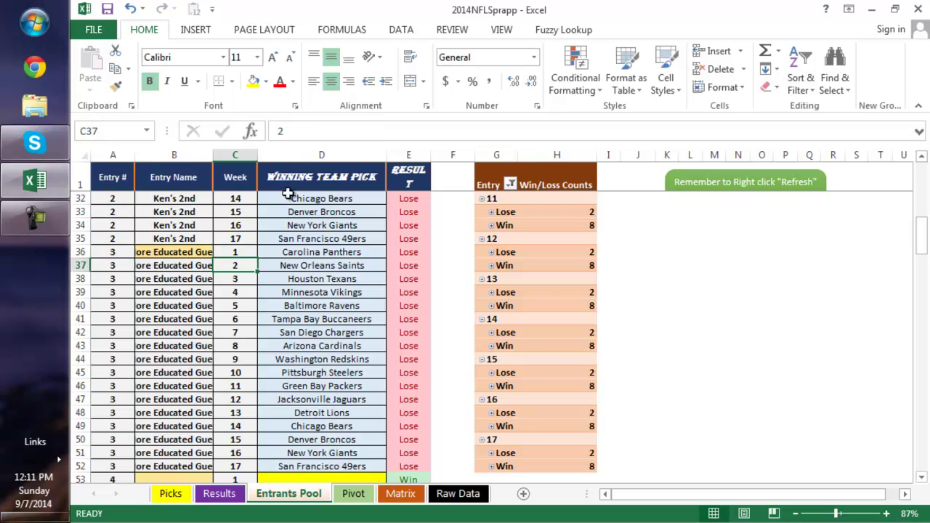
pyautogui.doubleClick(216, 150)
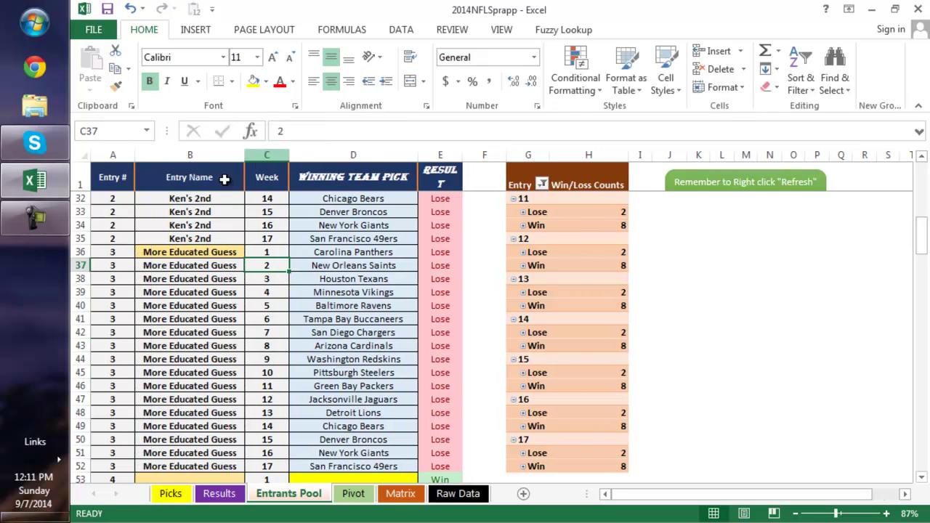
# Step: Check the blank entry 4 rows on the Entrants Pool sheet and go back to the first entry beside the win/loss pivot table
pyautogui.scroll(-1, 360, 269)
pyautogui.scroll(-3, 359, 270)
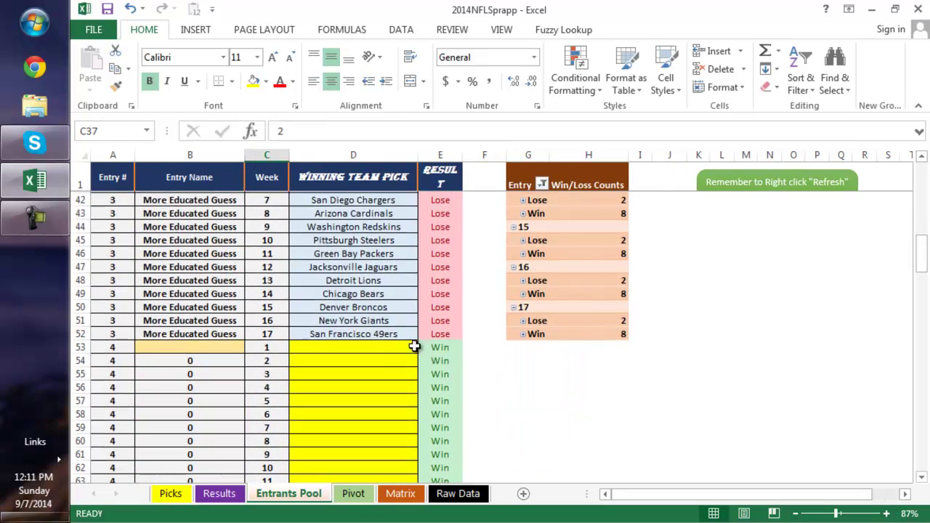
pyautogui.click(377, 357)
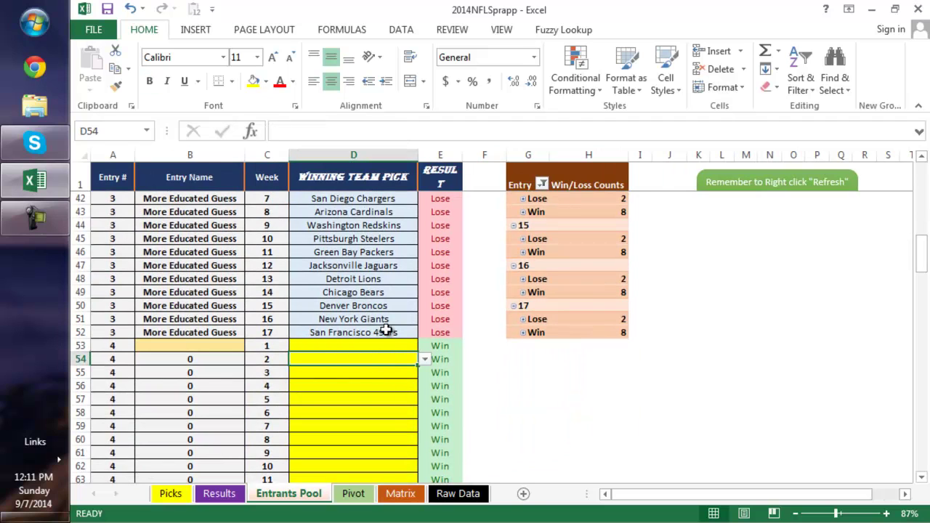
pyautogui.scroll(13, 459, 353)
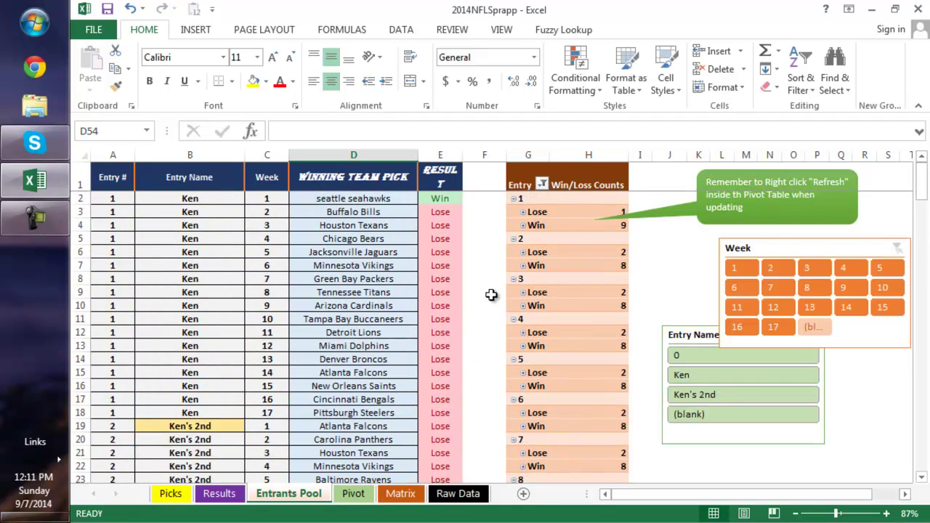
# Step: Refresh the win/loss pivot table on the Entrants Pool sheet to include the new entry's picks
pyautogui.rightClick(570, 240)
pyautogui.click(615, 294)
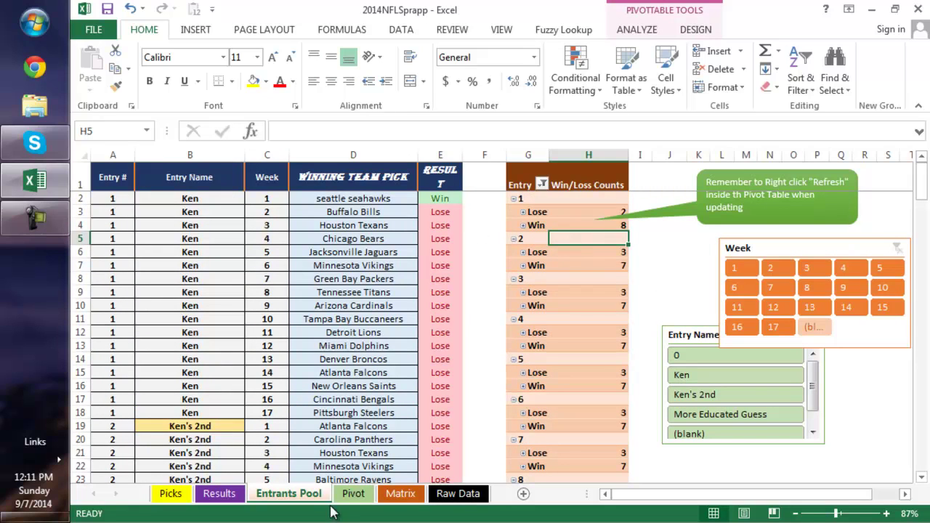
# Step: Examine the Week 1 games and the Winner column cells F2 to F5 on the Results sheet
pyautogui.click(219, 494)
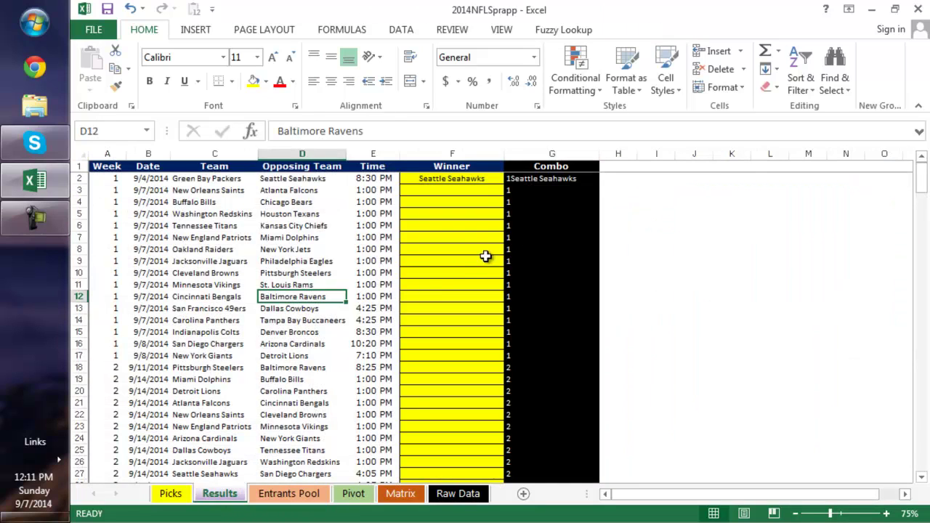
pyautogui.scroll(3, 469, 186)
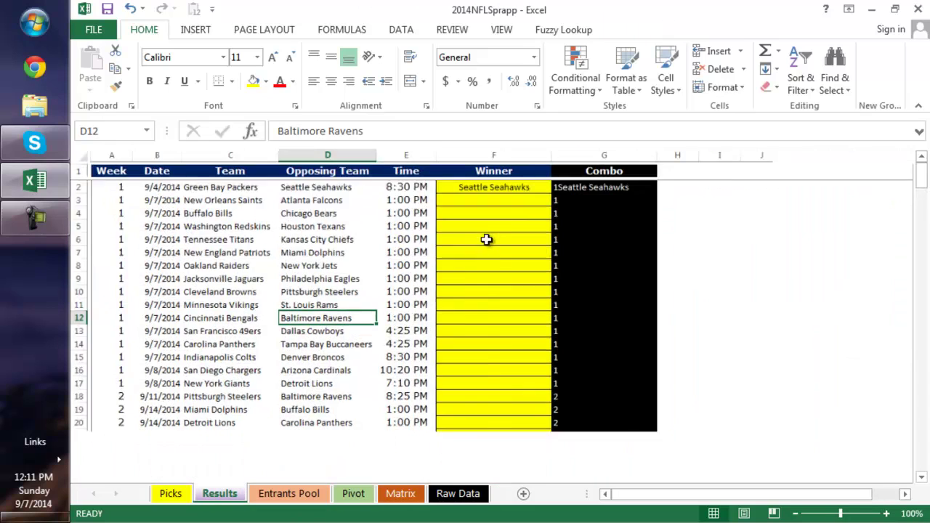
pyautogui.click(654, 196)
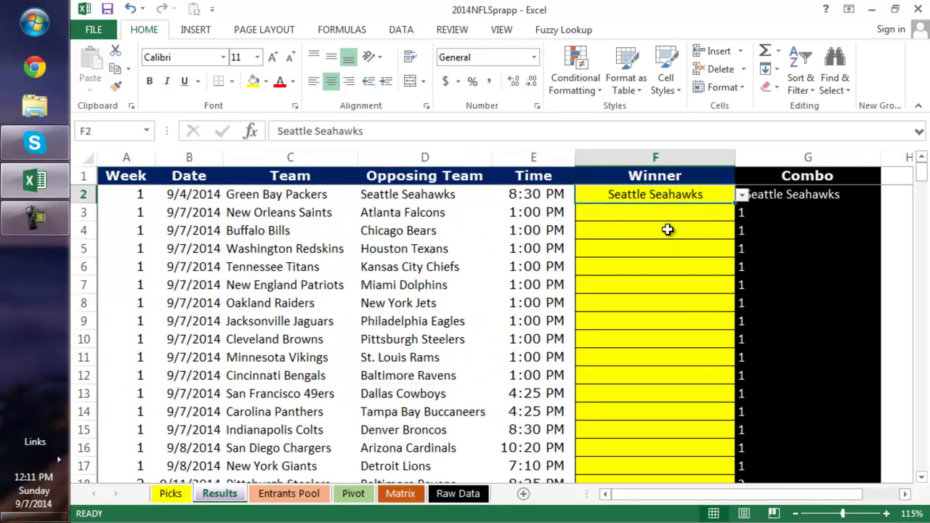
pyautogui.click(644, 213)
pyautogui.click(649, 233)
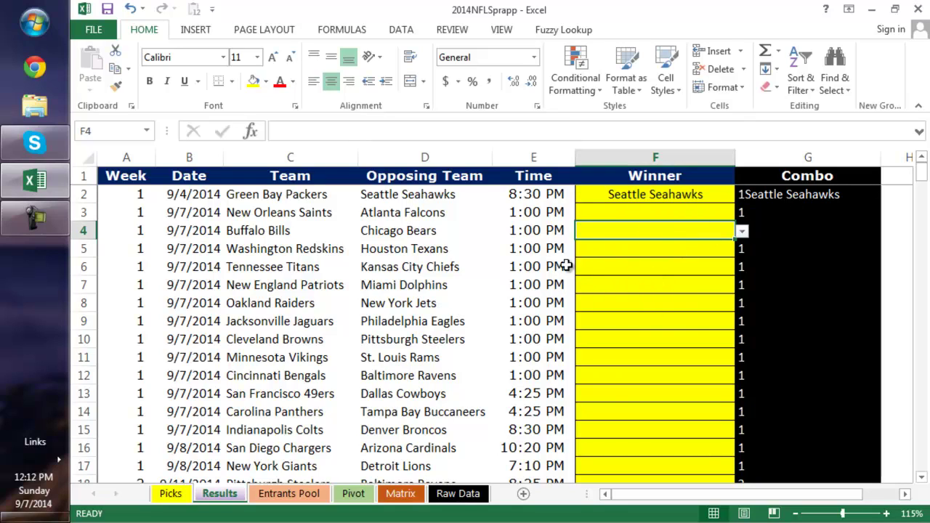
pyautogui.click(633, 247)
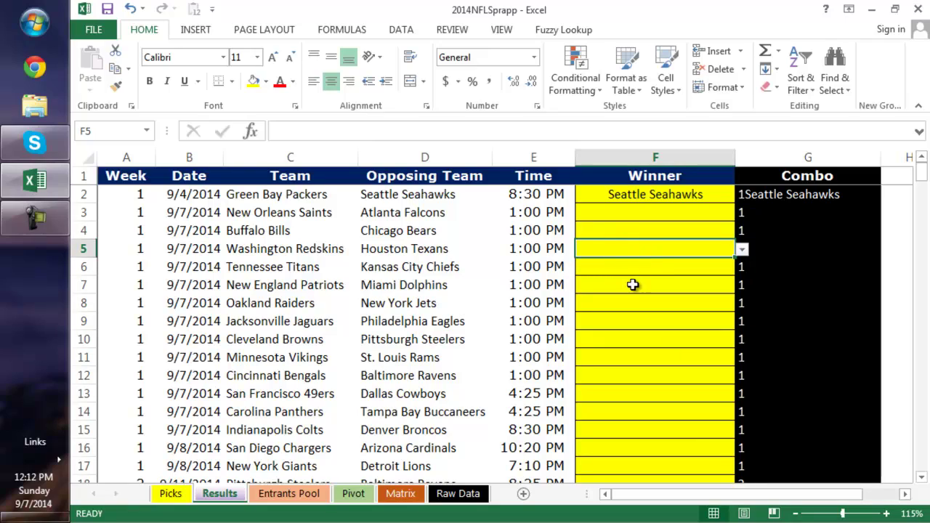
# Step: Filter the Week field on the Pivot sheet to show only week 1
pyautogui.click(353, 494)
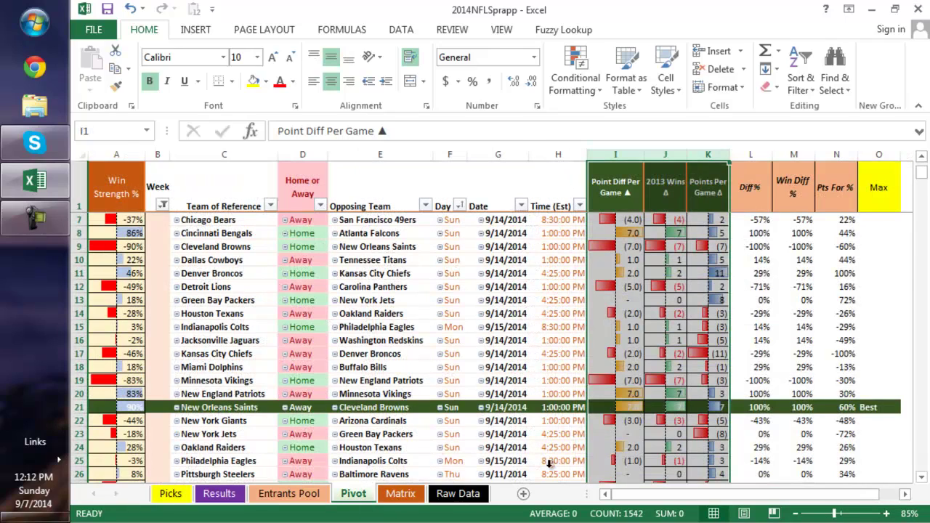
pyautogui.scroll(2, 270, 336)
pyautogui.click(164, 199)
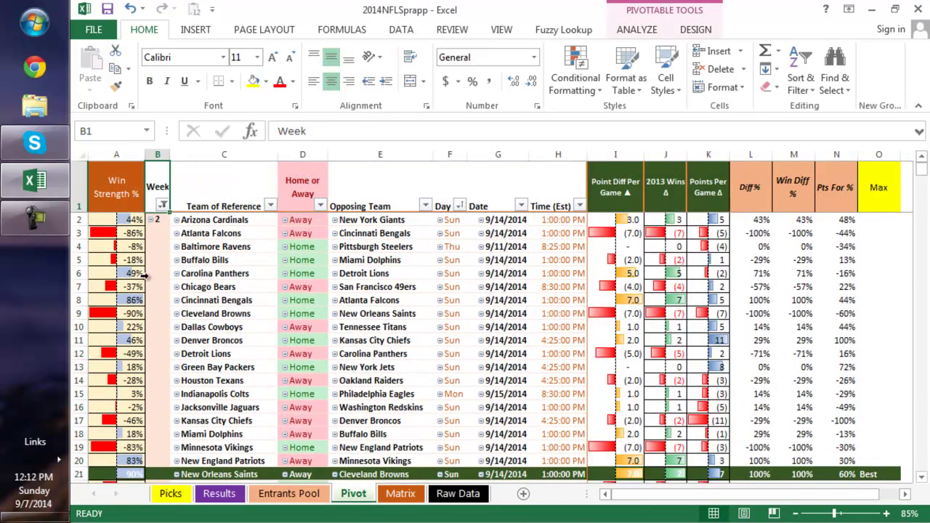
pyautogui.click(164, 206)
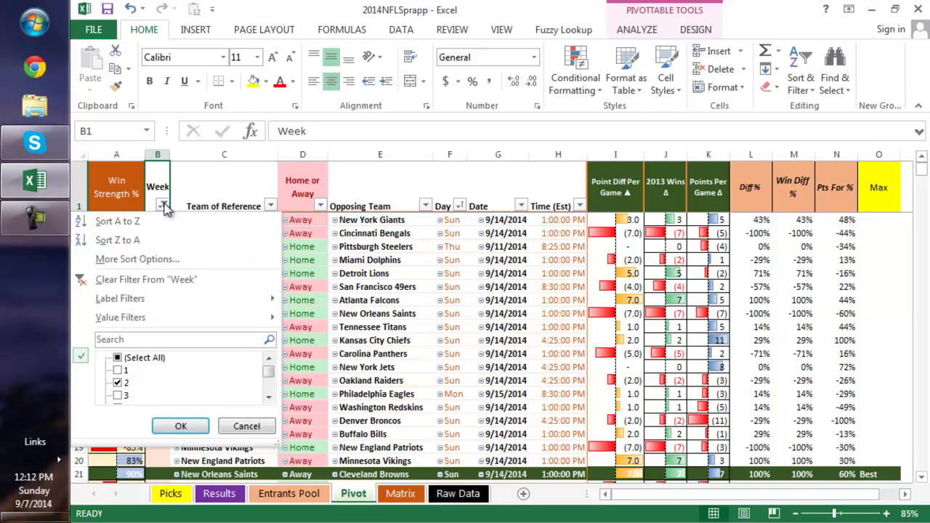
pyautogui.click(119, 371)
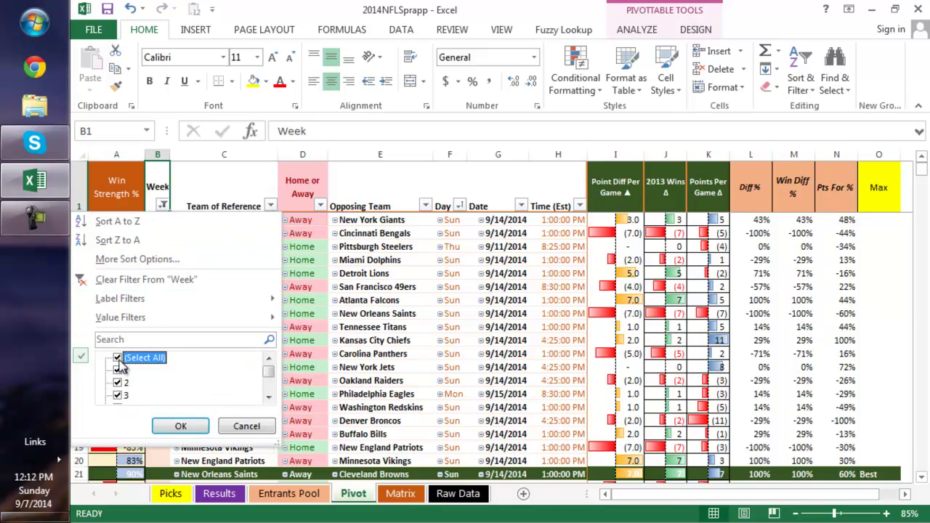
pyautogui.click(180, 426)
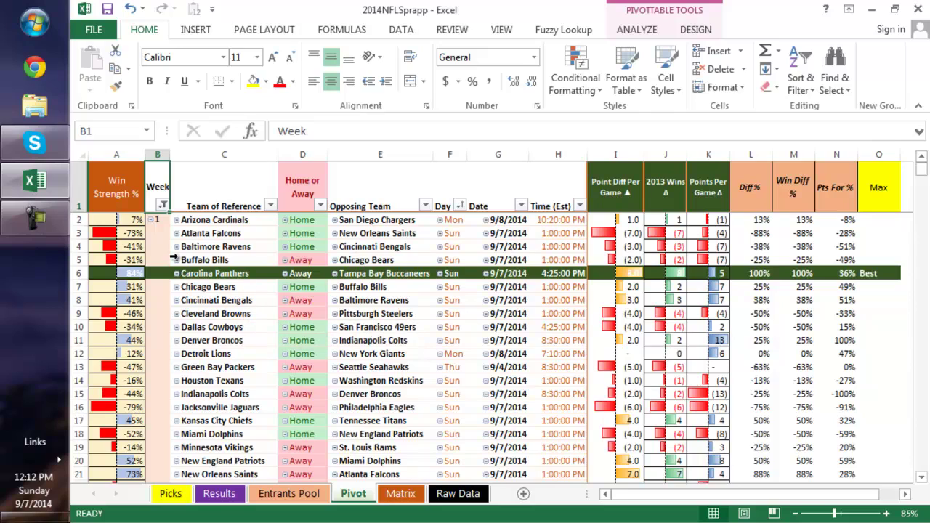
# Step: Examine the Win Strength % values and compare the Cincinnati Bengals and Baltimore Ravens rows for week 1
pyautogui.click(135, 231)
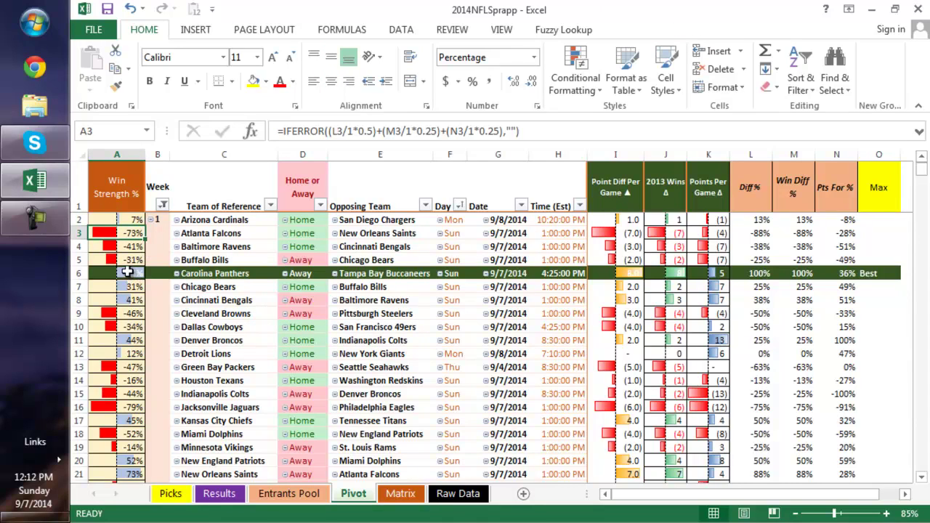
pyautogui.click(124, 246)
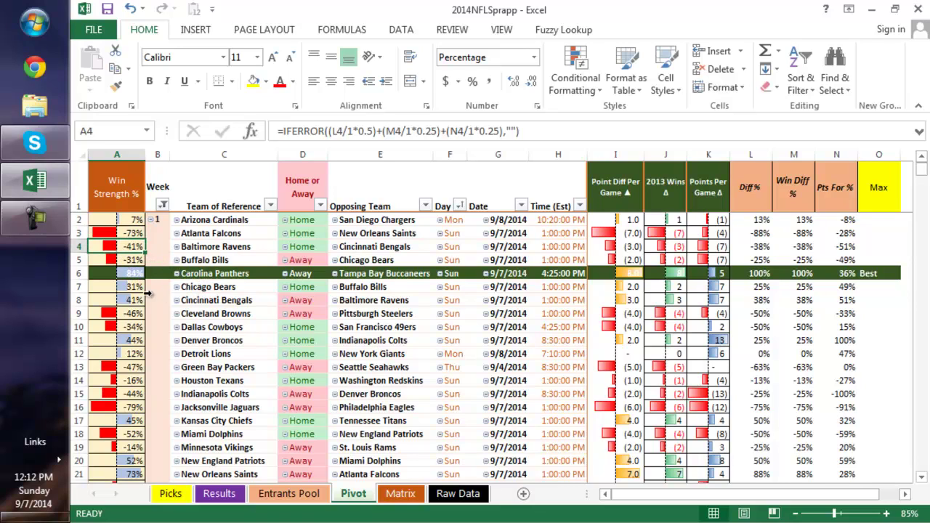
pyautogui.click(230, 199)
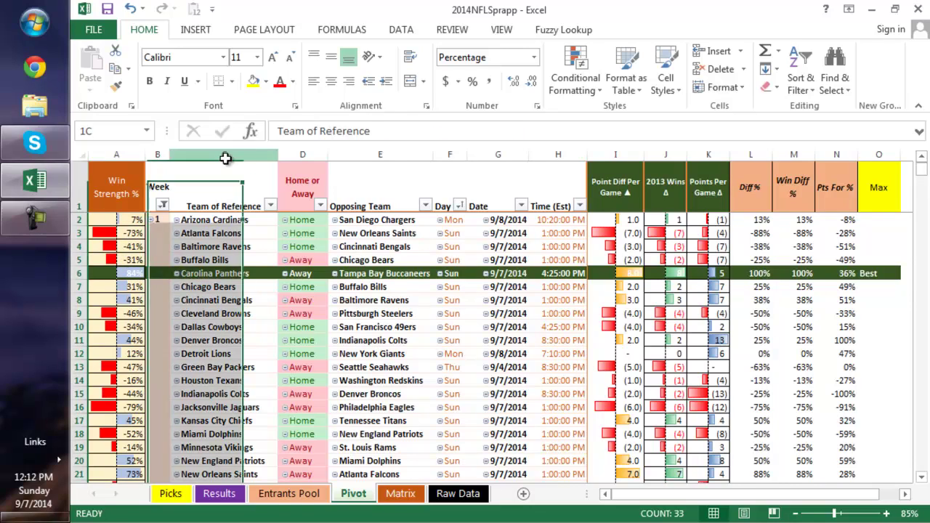
pyautogui.click(124, 219)
pyautogui.click(128, 246)
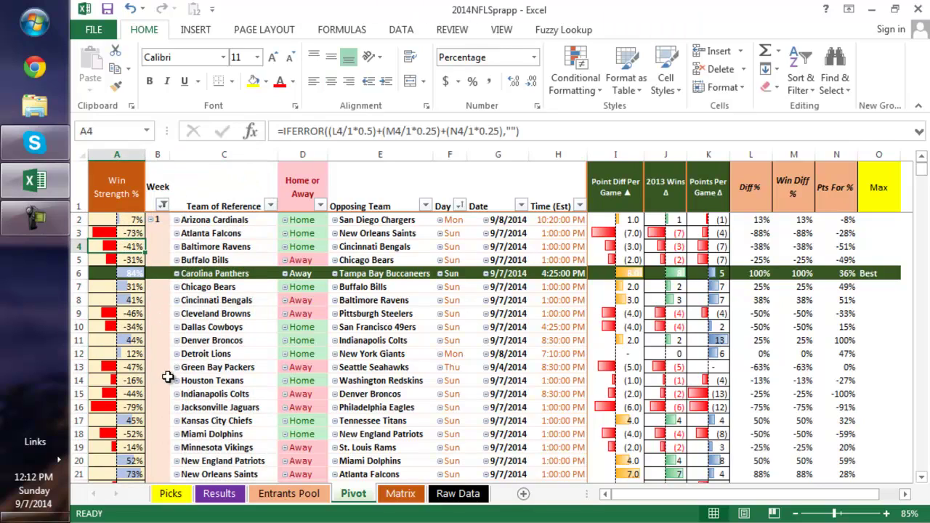
pyautogui.click(125, 287)
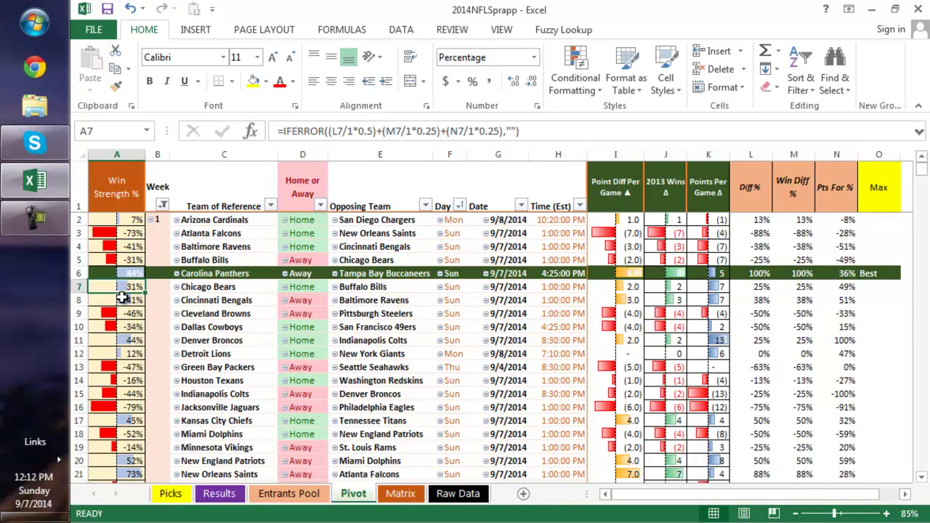
pyautogui.click(123, 298)
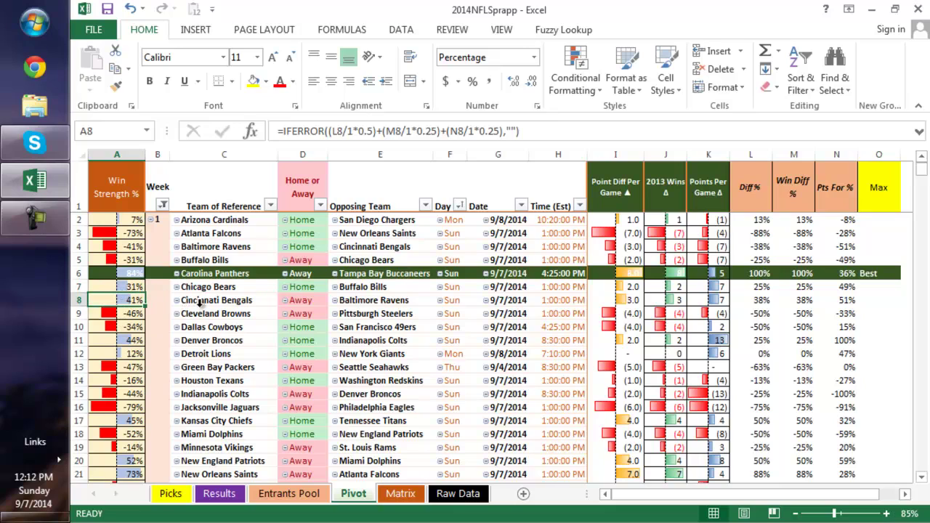
pyautogui.click(79, 301)
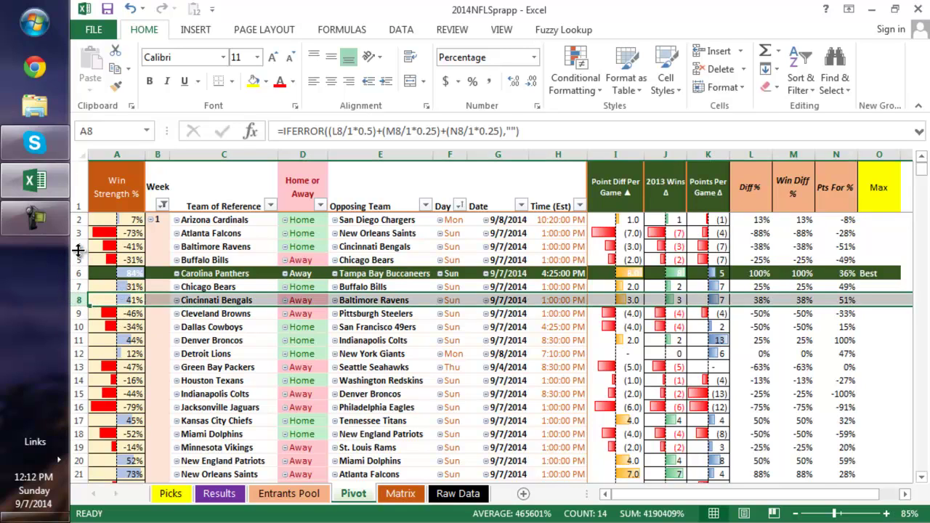
pyautogui.keyDown('ctrl'); pyautogui.click(76, 246); pyautogui.keyUp('ctrl')
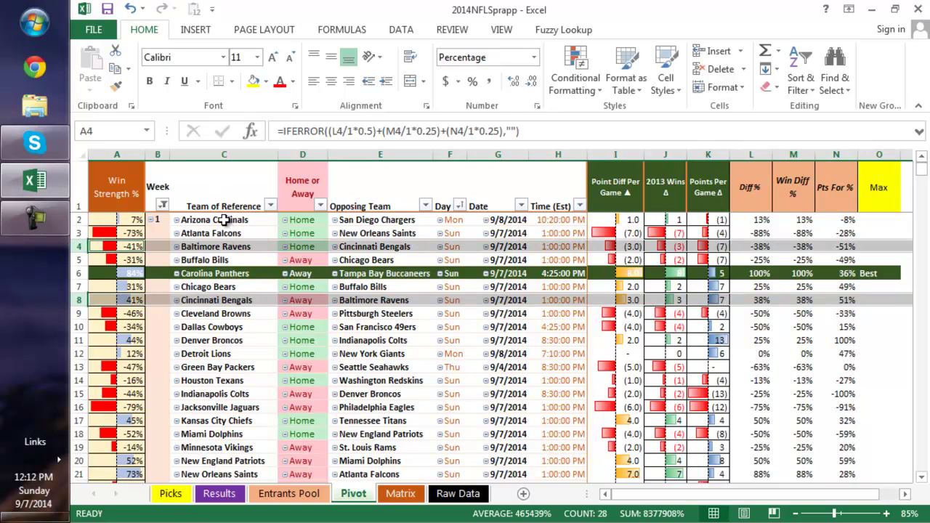
# Step: Inspect the Point Diff Per Game and Points Per Game values and formulas, especially for the Cincinnati Bengals row
pyautogui.click(583, 336)
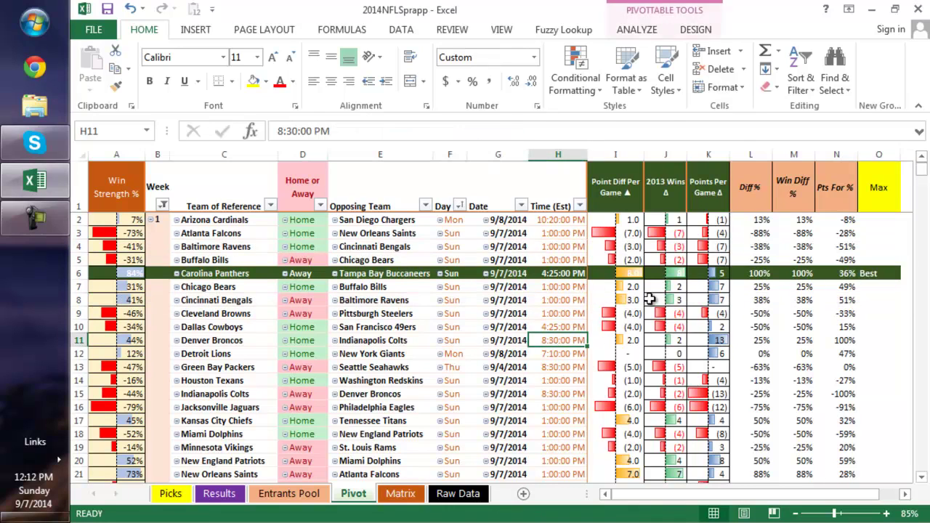
pyautogui.click(616, 220)
pyautogui.click(708, 234)
pyautogui.click(632, 298)
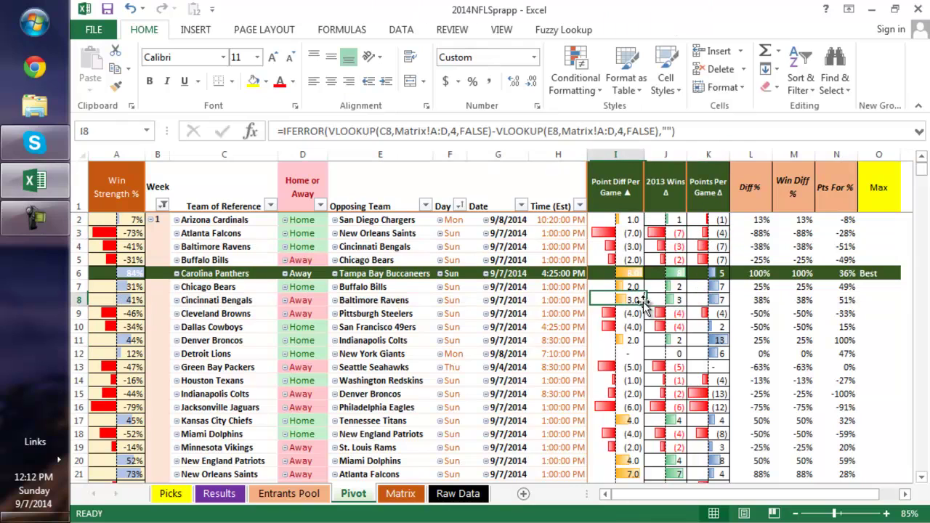
pyautogui.click(722, 288)
pyautogui.click(632, 299)
pyautogui.click(715, 299)
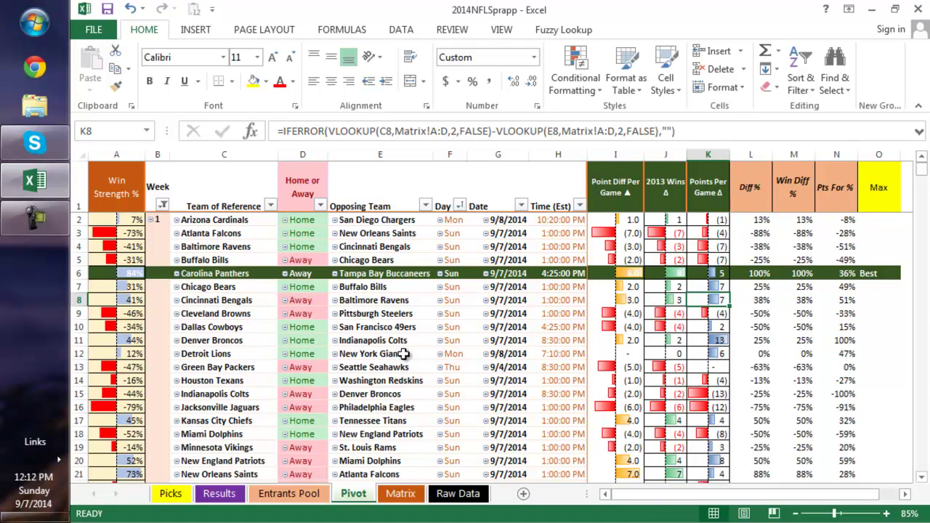
pyautogui.scroll(-2, 405, 355)
pyautogui.scroll(2, 393, 309)
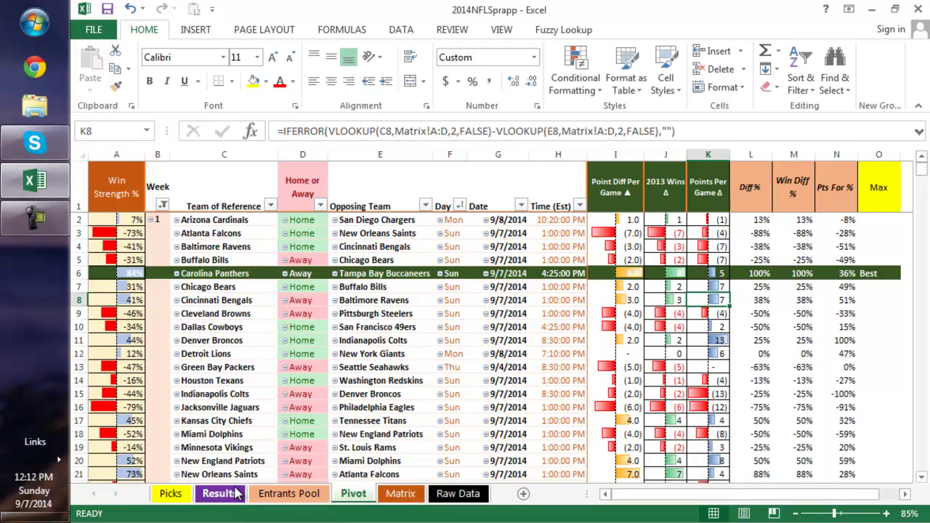
# Step: On the Results sheet, set New Orleans Saints as the winner of the week 1 game against Atlanta Falcons in F3
pyautogui.click(220, 494)
pyautogui.click(652, 212)
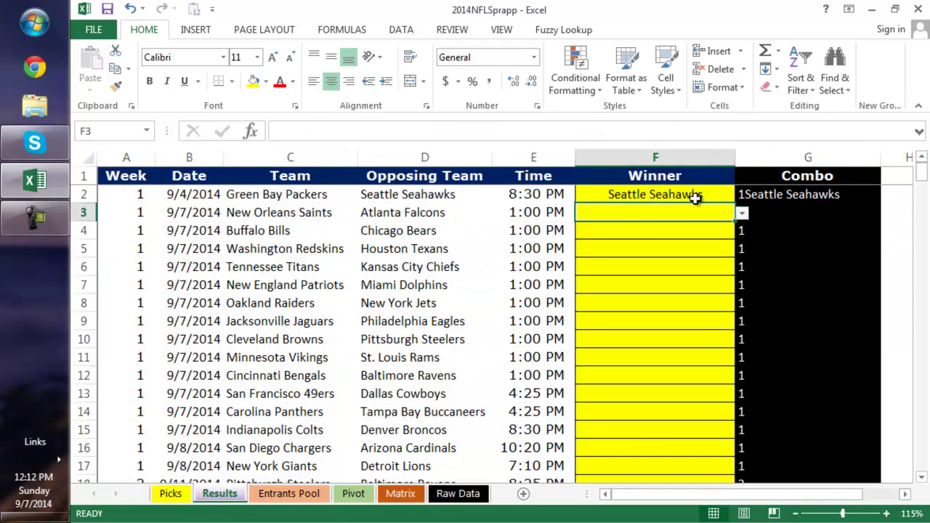
pyautogui.click(743, 214)
pyautogui.click(709, 230)
pyautogui.click(697, 235)
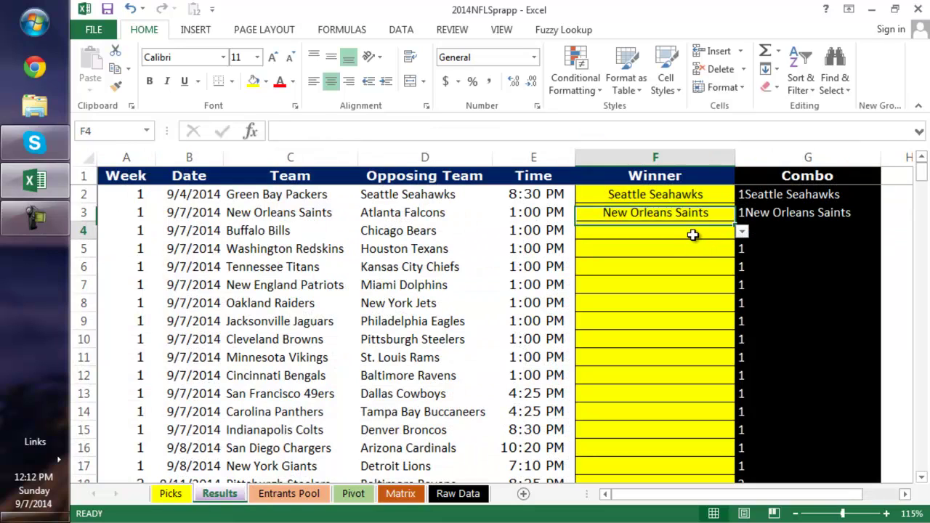
# Step: Refresh the win/loss pivot table on the Entrants Pool sheet and expand its Win items to show entry names
pyautogui.click(310, 498)
pyautogui.rightClick(564, 254)
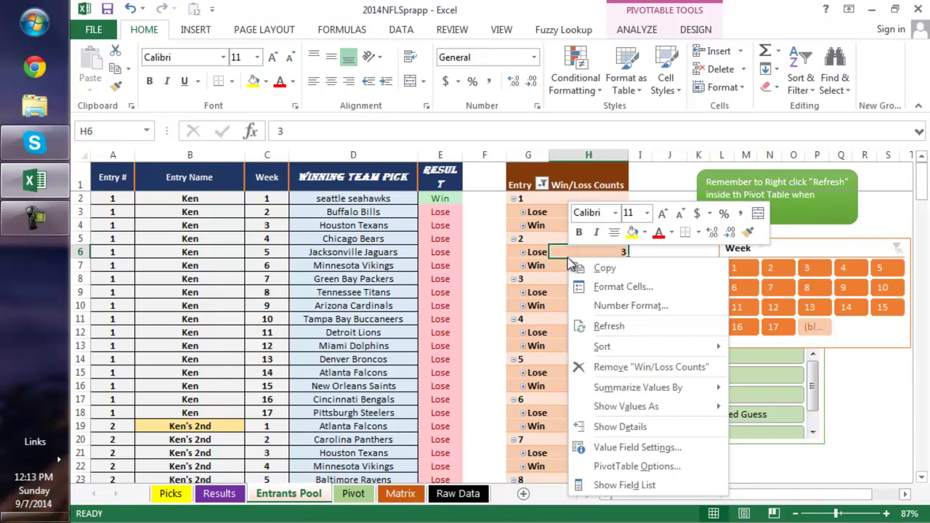
pyautogui.click(610, 325)
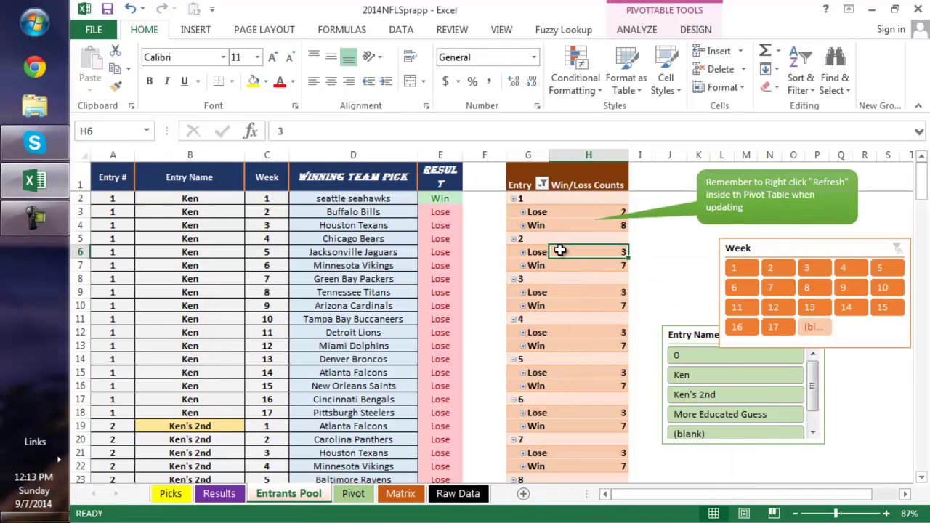
pyautogui.click(526, 227)
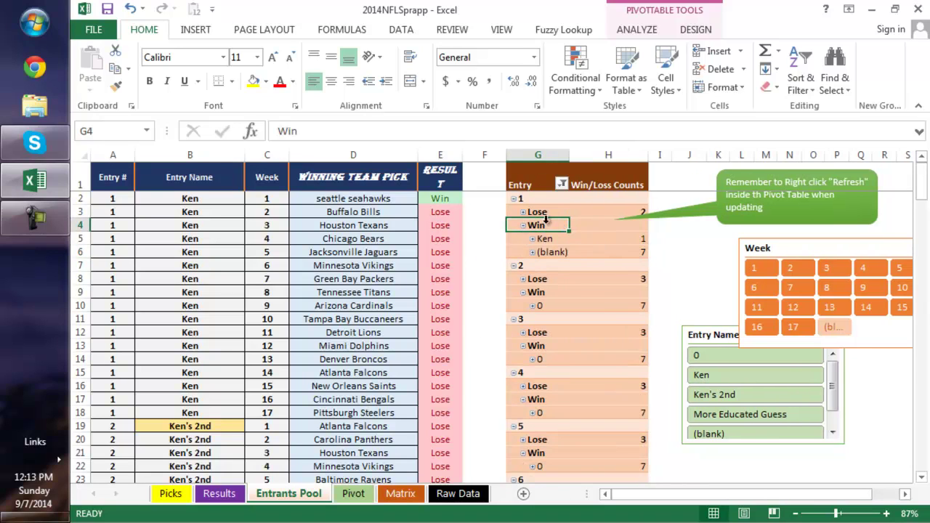
pyautogui.click(582, 238)
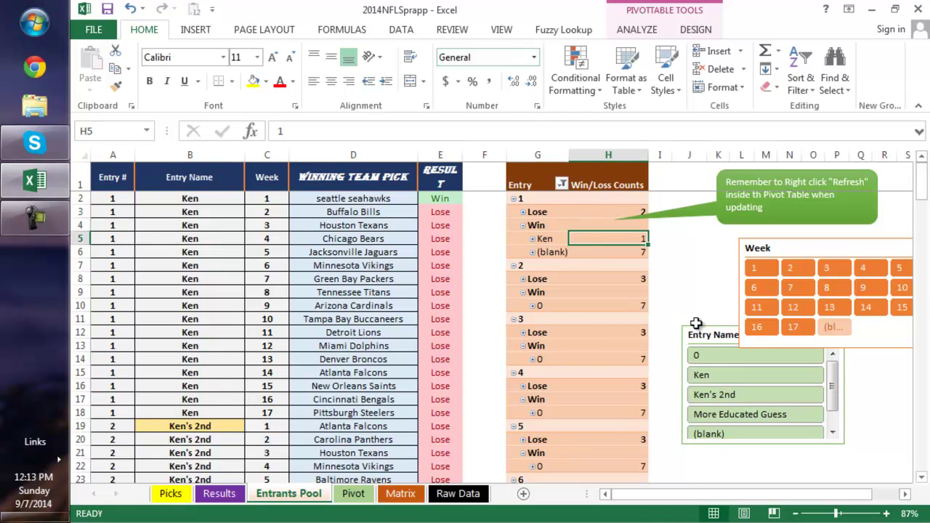
# Step: Move the Entry Name slicer over the Winning Team Pick column and select only the three named entries, leaving out 0 and (blank)
pyautogui.moveTo(701, 336); pyautogui.dragTo(291, 263)
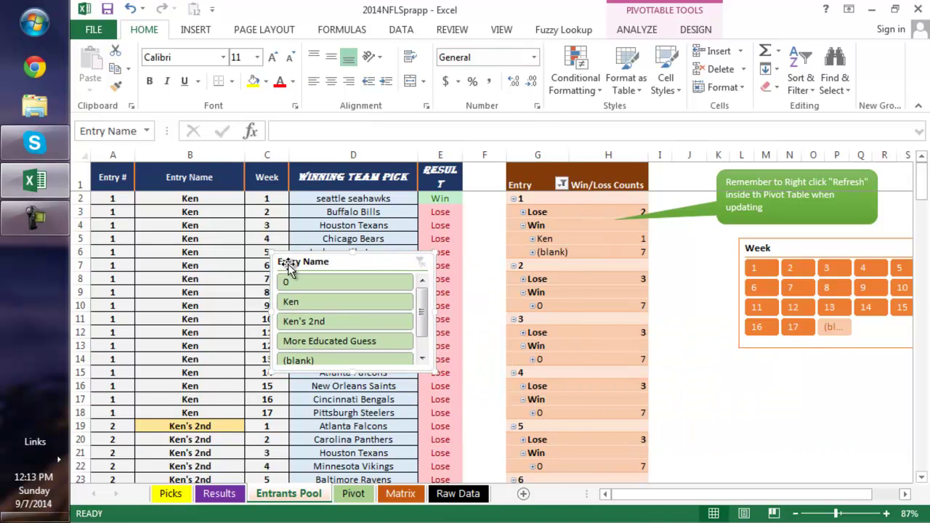
pyautogui.moveTo(319, 301); pyautogui.dragTo(330, 341)
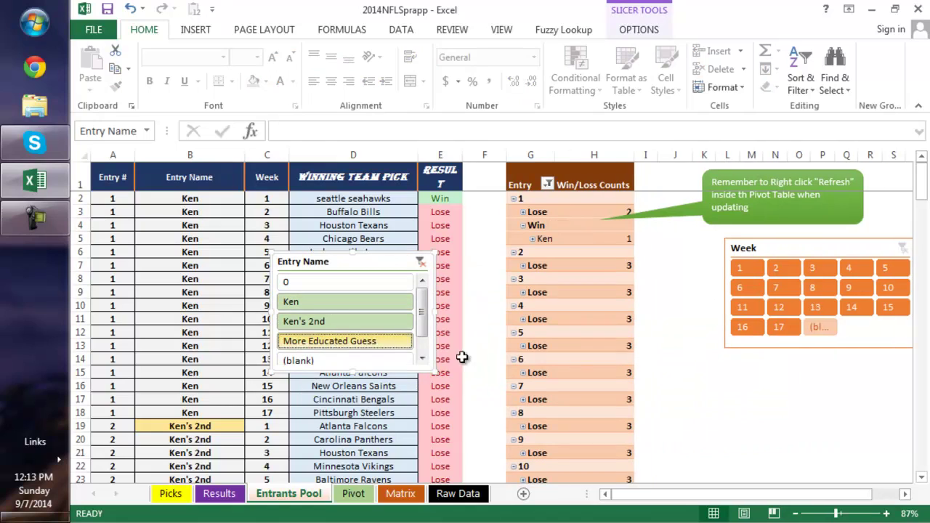
# Step: Expand the Lose items in the win/loss pivot table to show the entry names beneath them
pyautogui.click(573, 268)
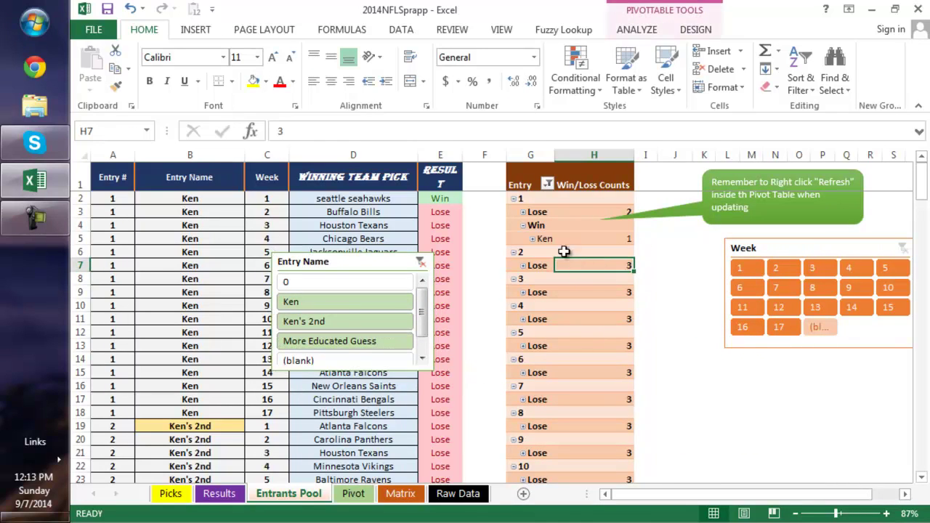
pyautogui.click(527, 212)
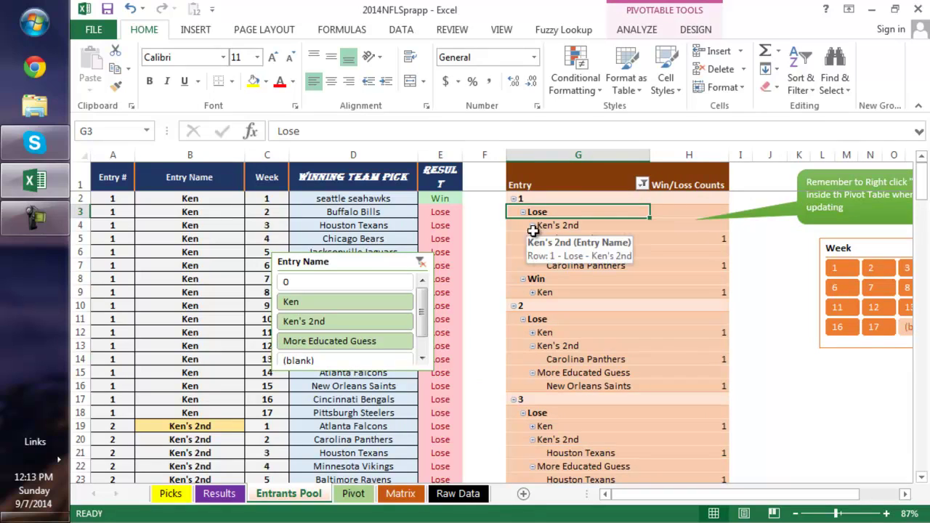
# Step: Apply a blue Medium PivotTable style to the win/loss pivot table on the Entrants Pool sheet
pyautogui.click(676, 27)
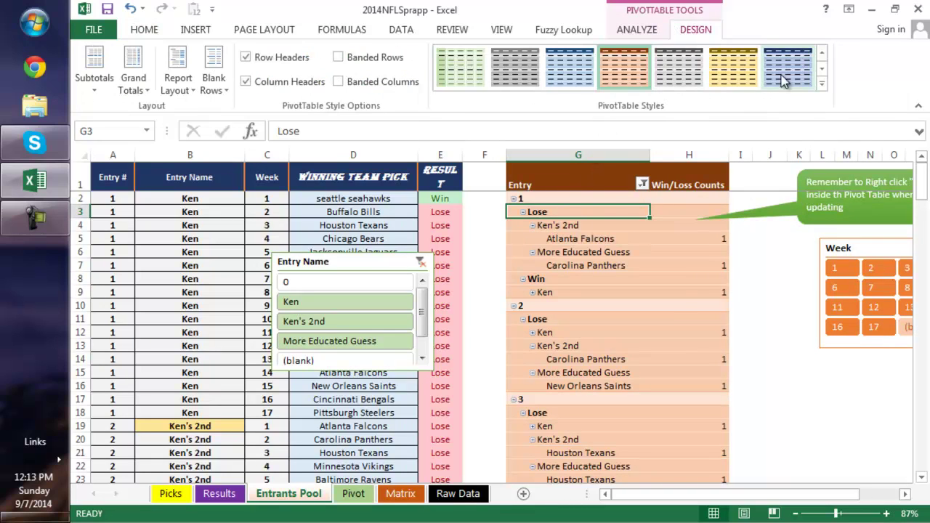
pyautogui.click(824, 85)
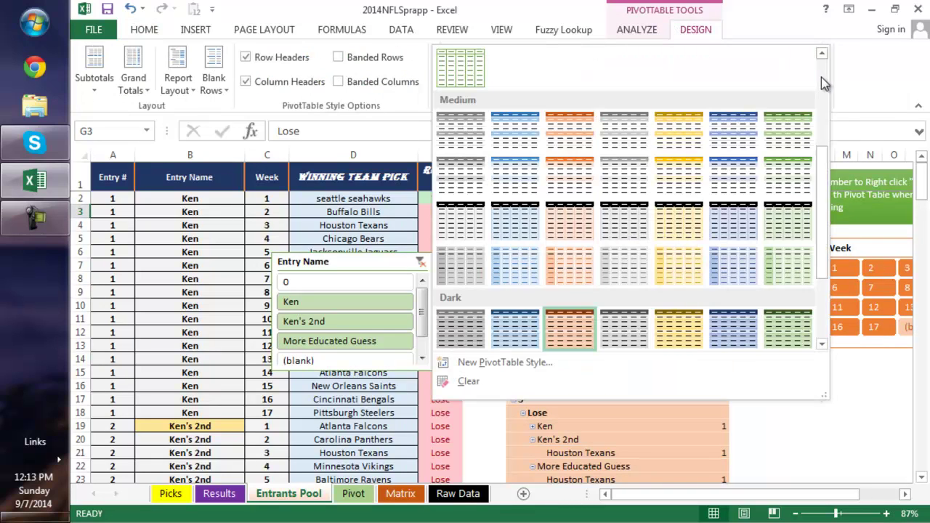
pyautogui.click(525, 156)
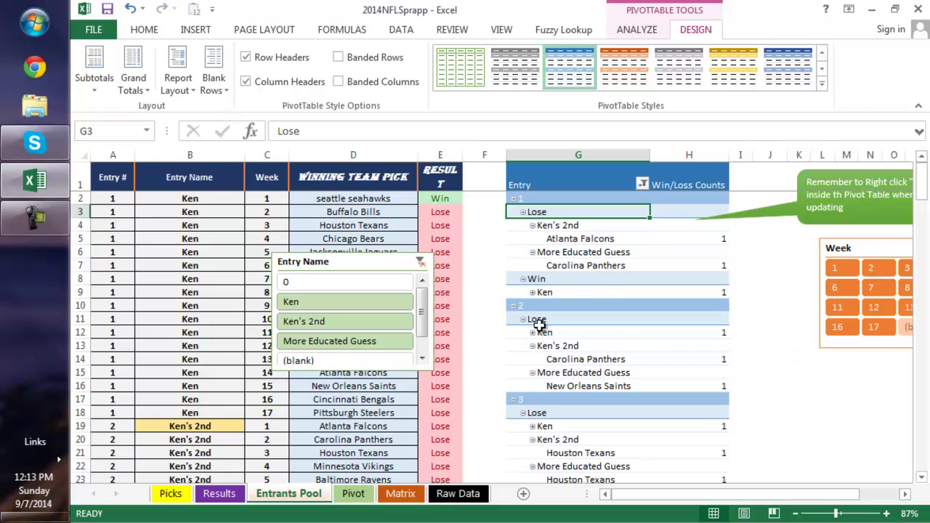
pyautogui.rightClick(556, 231)
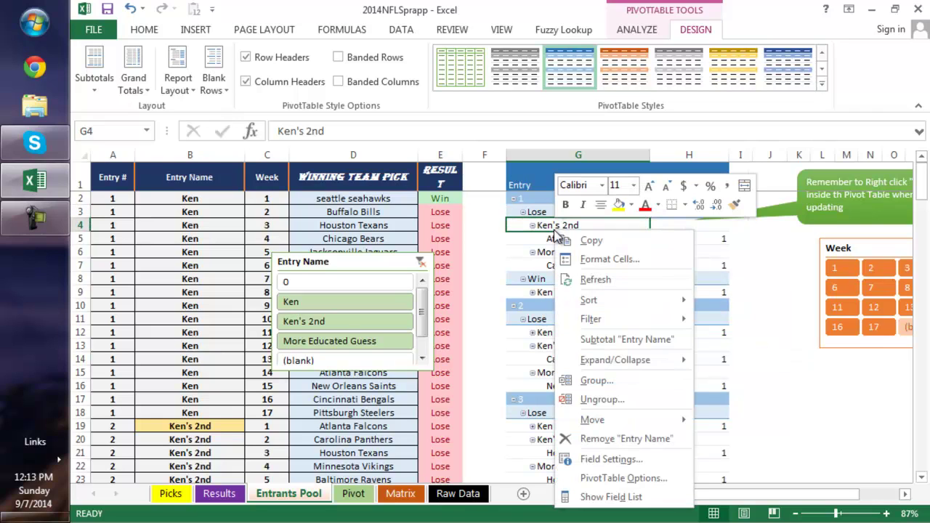
pyautogui.click(762, 412)
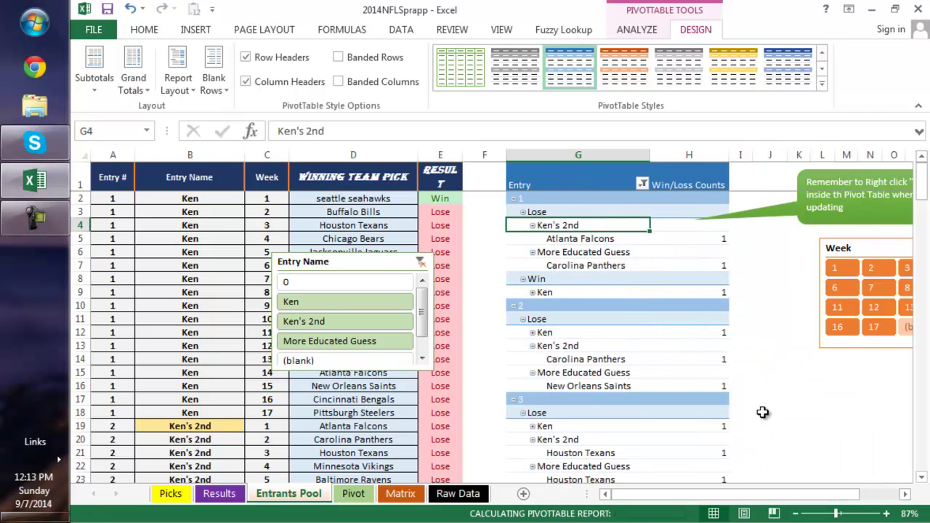
# Step: On the Pivot sheet, clear the filter from the Week field so every week is included
pyautogui.click(356, 499)
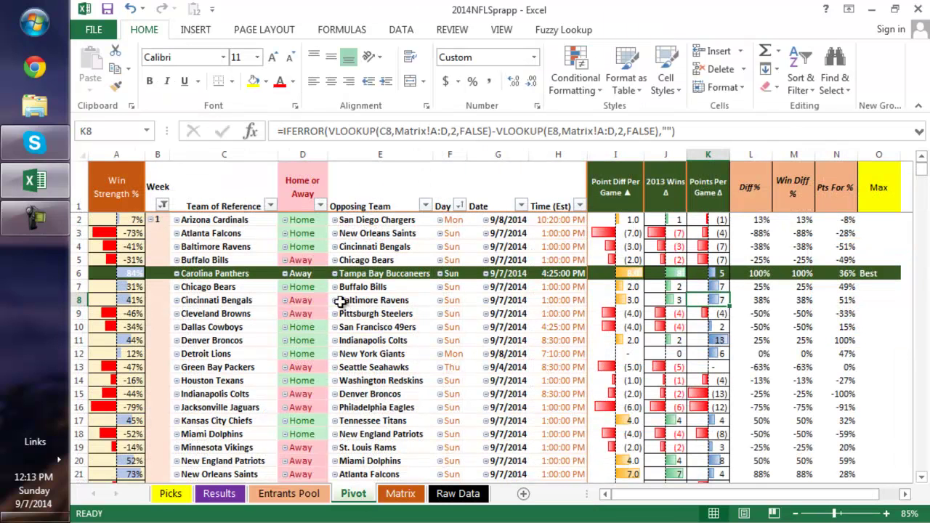
pyautogui.click(270, 206)
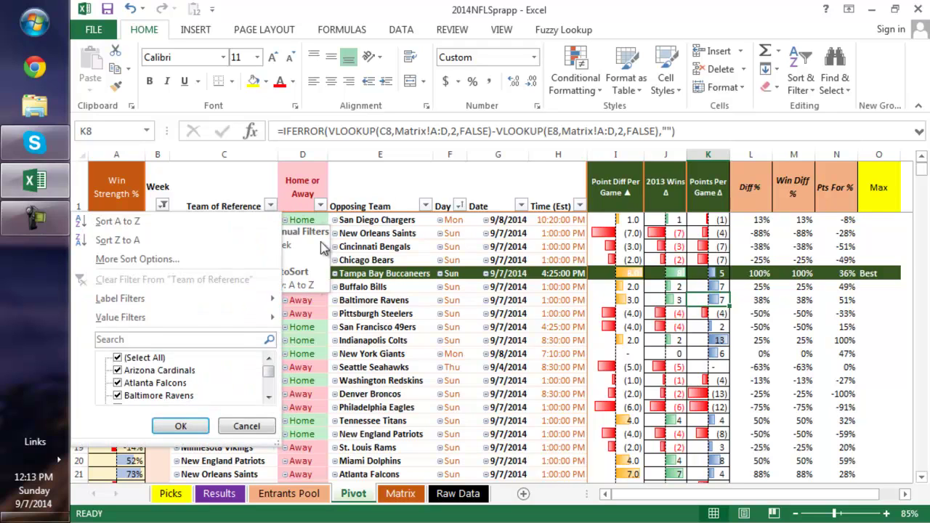
pyautogui.click(324, 247)
pyautogui.click(163, 206)
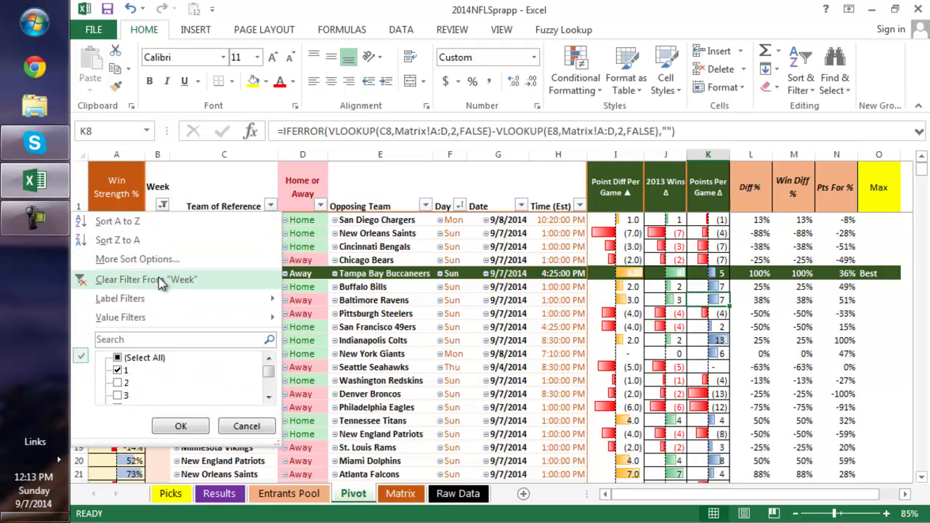
pyautogui.click(162, 281)
pyautogui.click(333, 246)
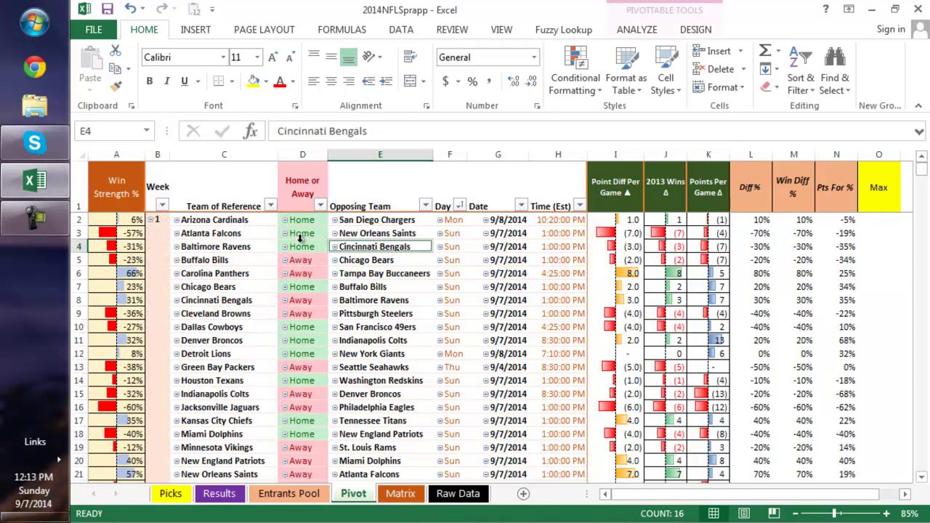
# Step: Filter Team of Reference to Washington Redskins by searching for "wash", and collapse the Dallas Cowboys opponent details in week 8
pyautogui.click(271, 206)
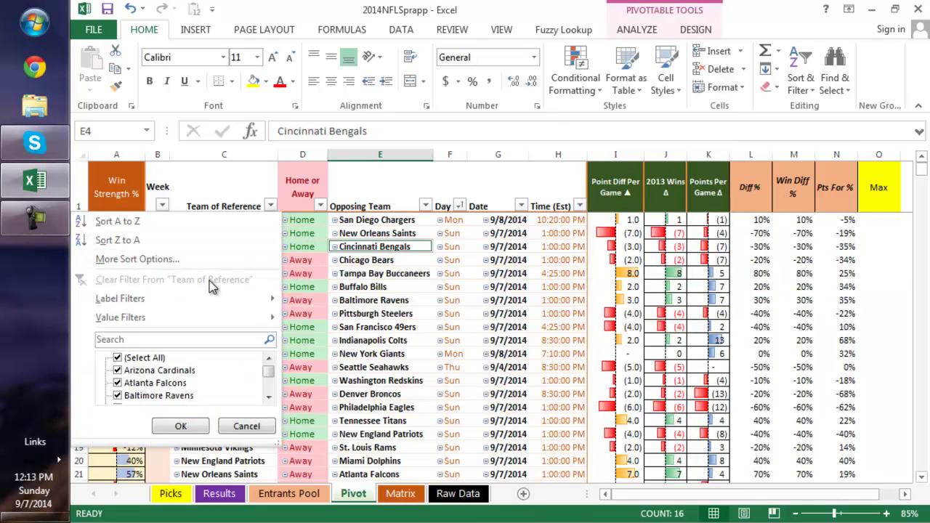
pyautogui.click(154, 339)
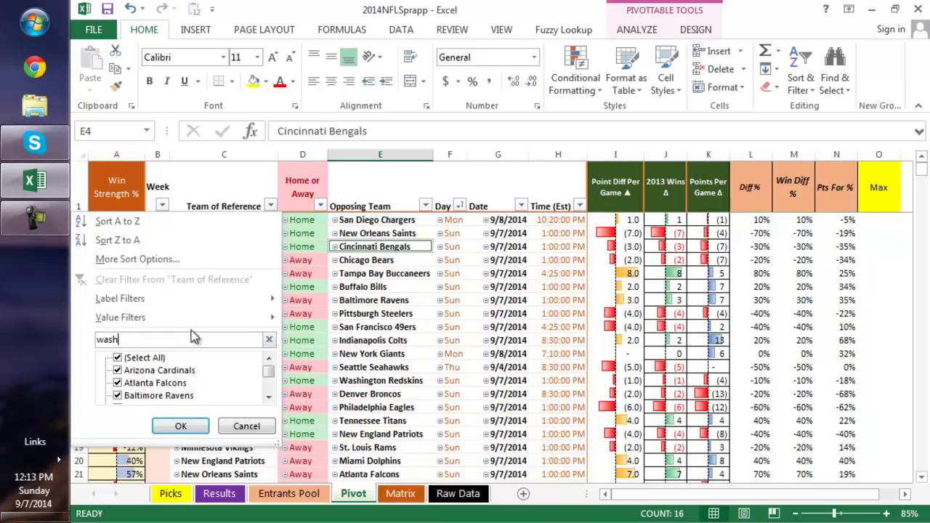
pyautogui.press('Return')
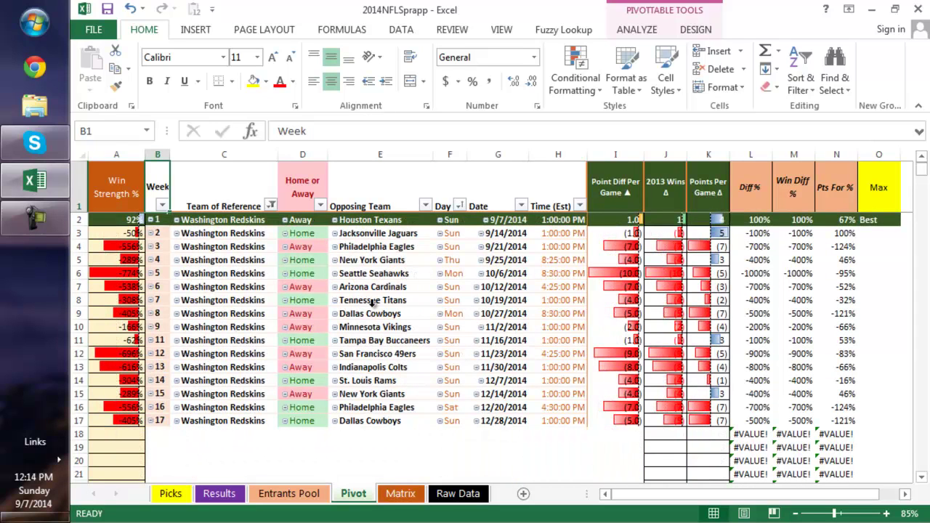
pyautogui.click(334, 314)
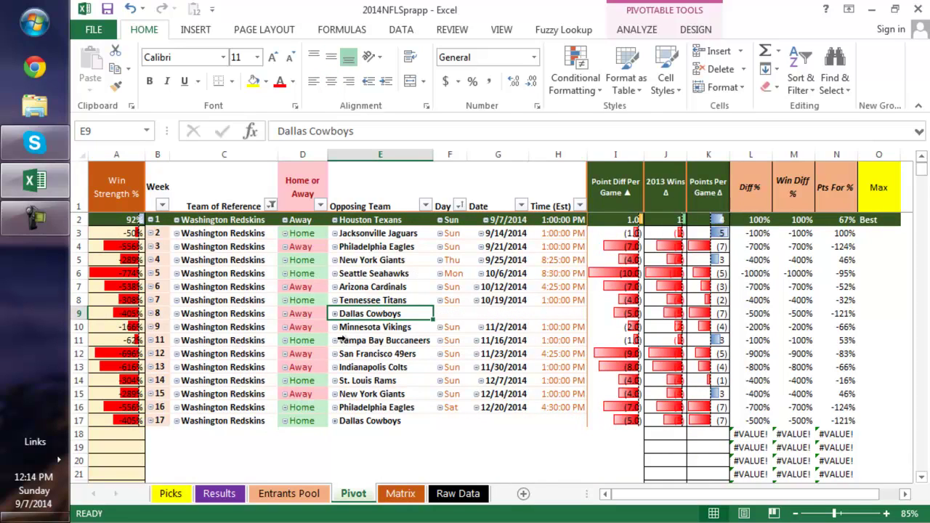
# Step: Examine the Points Per Game formula in K2, the Win Strength % formula in A2, and the Redskins' home and away games by week
pyautogui.click(718, 219)
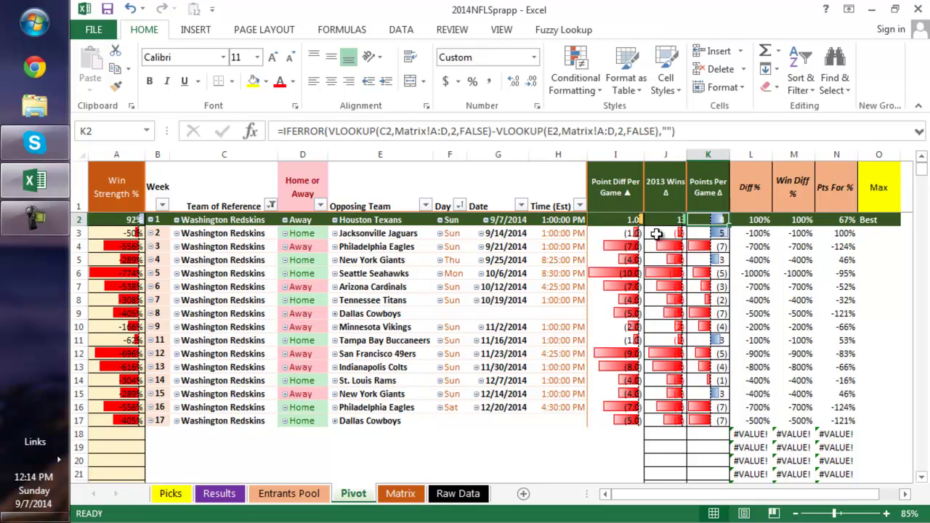
pyautogui.click(169, 329)
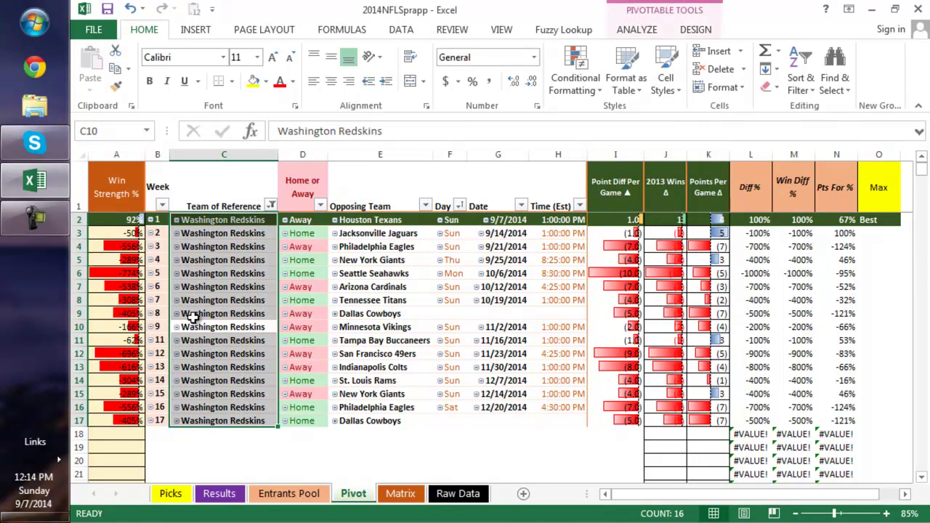
pyautogui.click(187, 299)
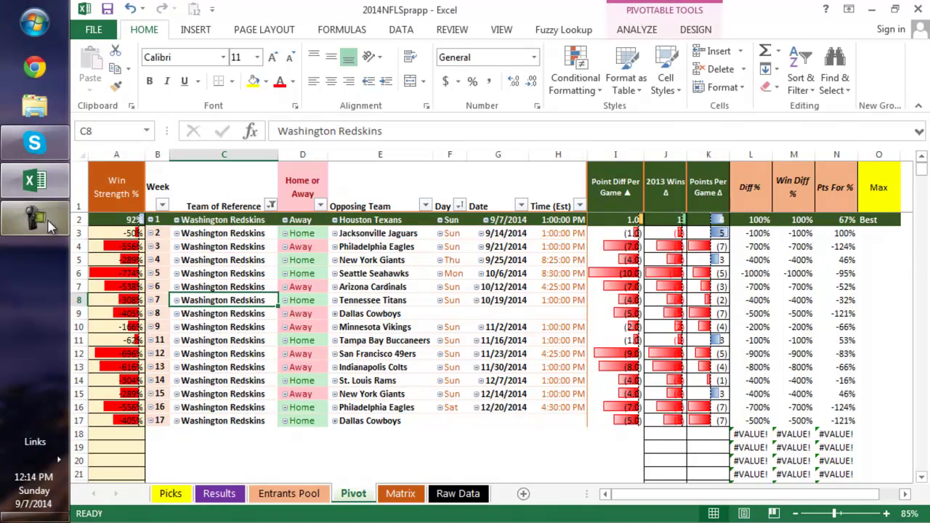
pyautogui.click(76, 219)
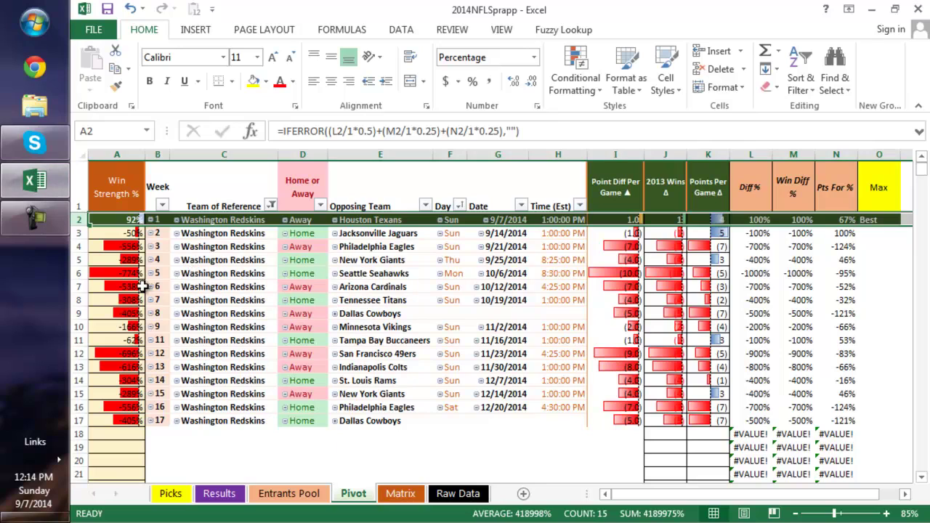
pyautogui.click(314, 336)
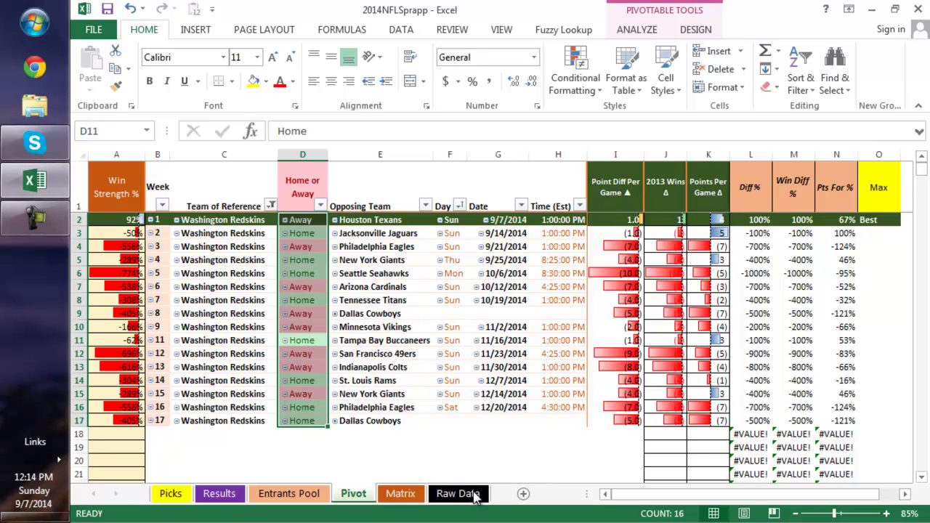
# Step: Expand the Dallas Cowboys item in the Redskins' week 8 row to show the game's day, date and time
pyautogui.click(337, 320)
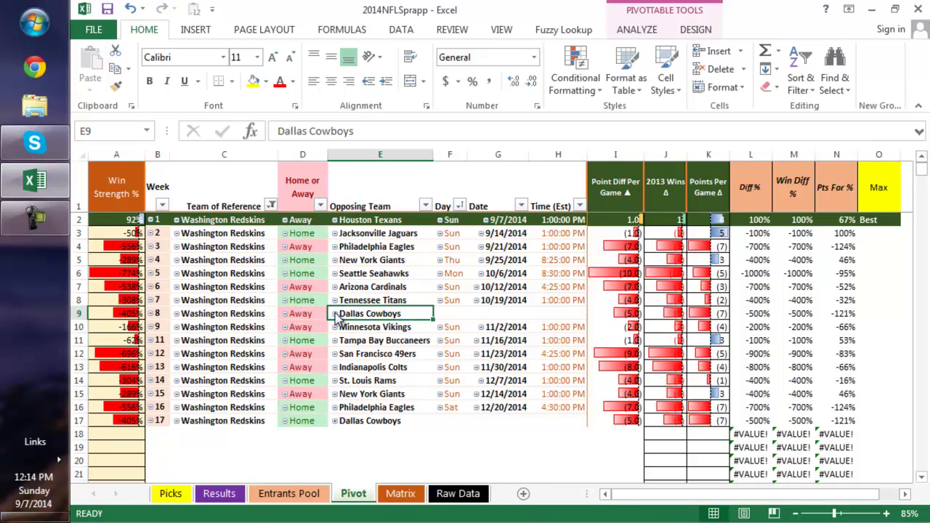